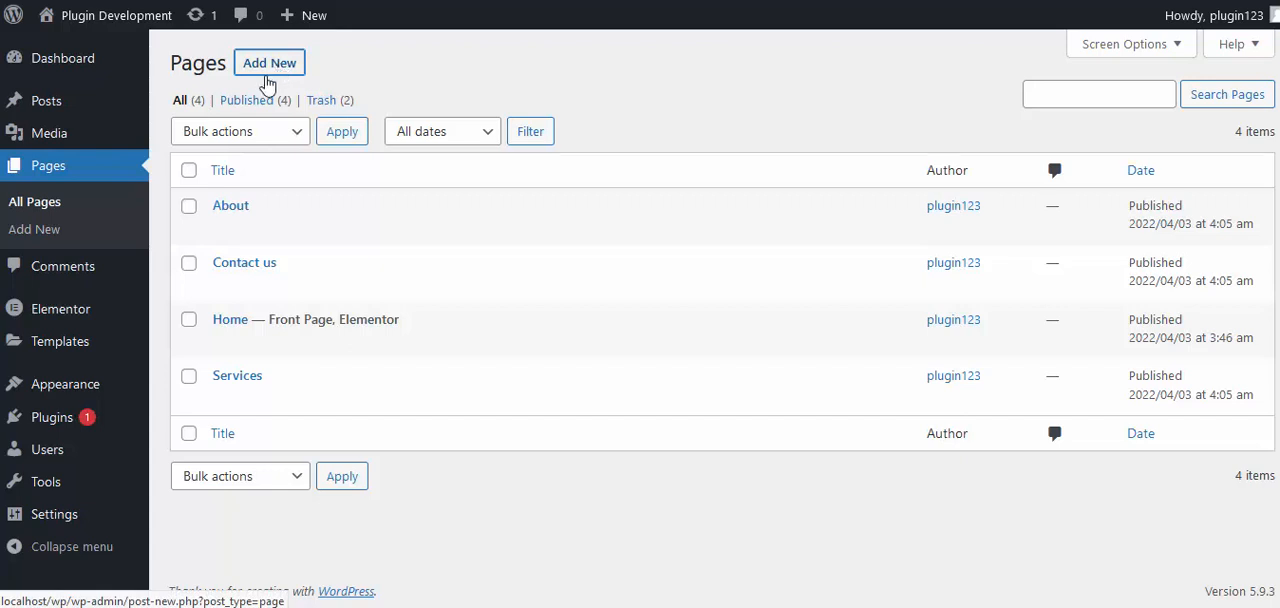
Create a new page titled "sections" and open it for editing with Elementor
left_click(266, 74)
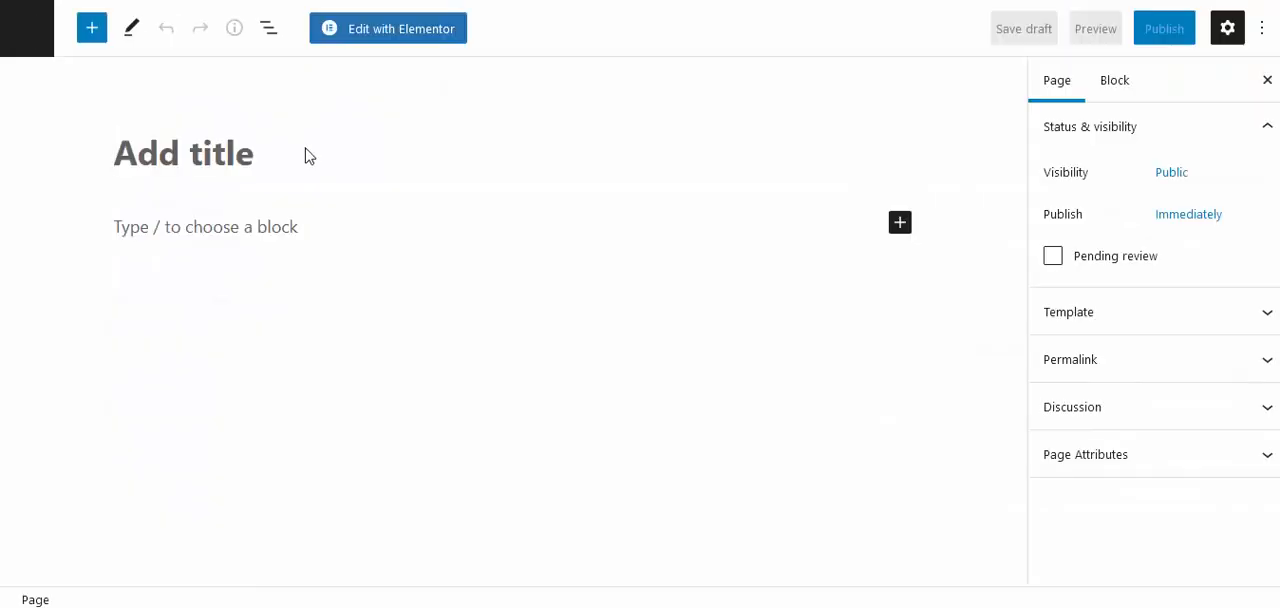
type("sections")
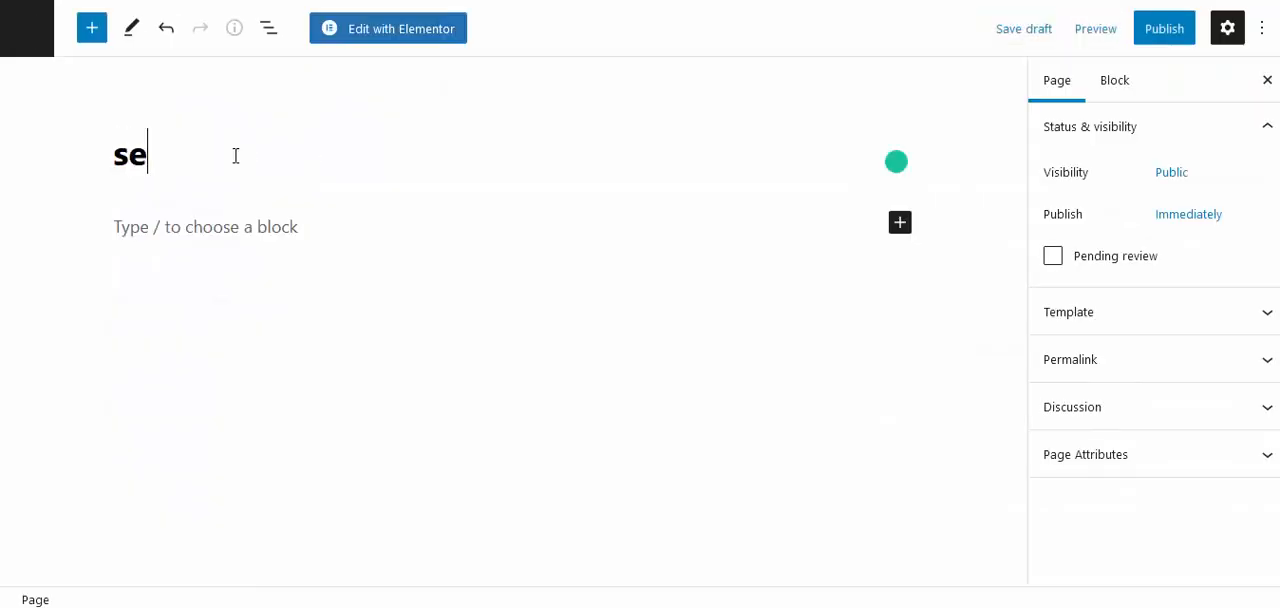
left_click(352, 28)
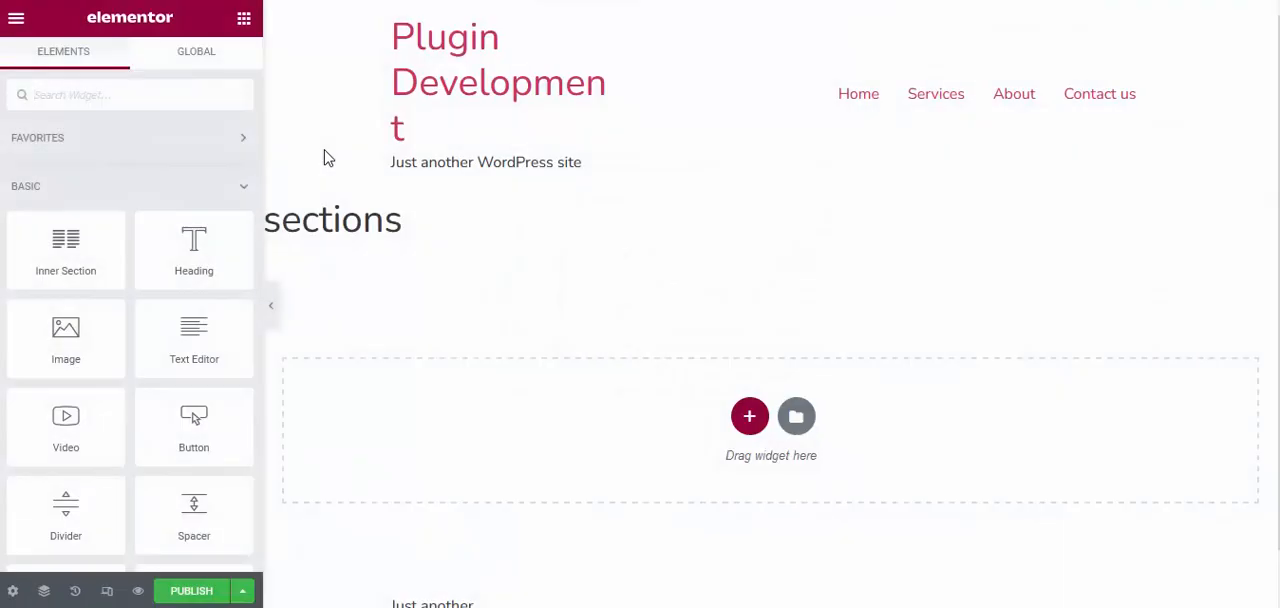
Set the page's layout to Elementor Canvas in the page settings
left_click(13, 594)
left_click(193, 480)
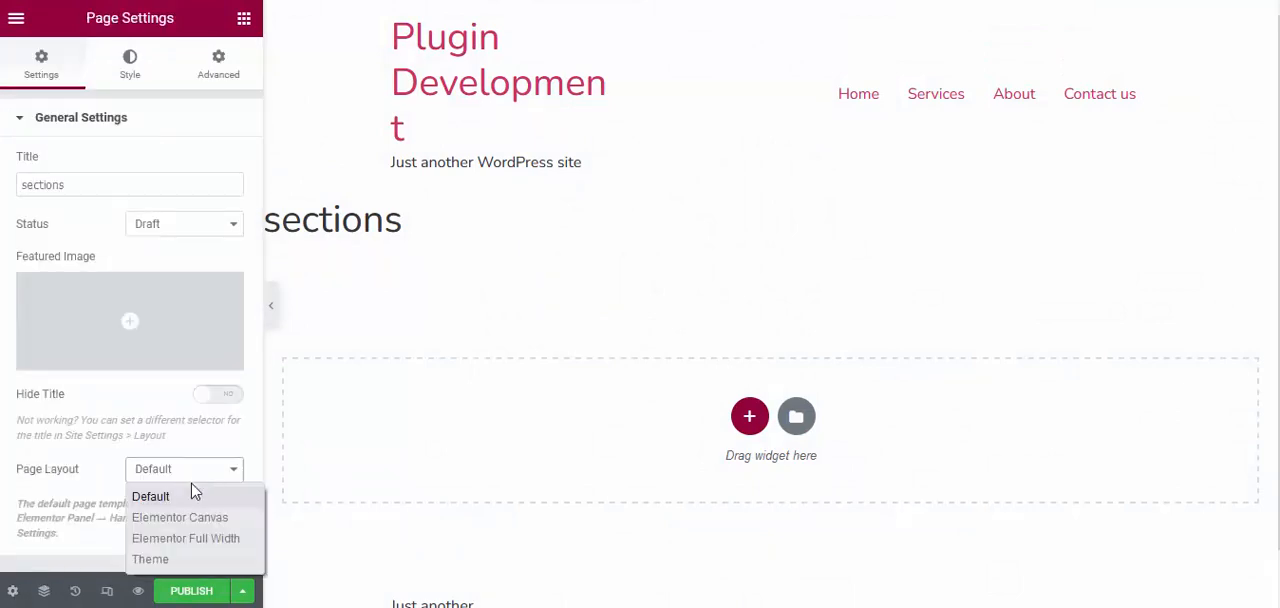
left_click(180, 517)
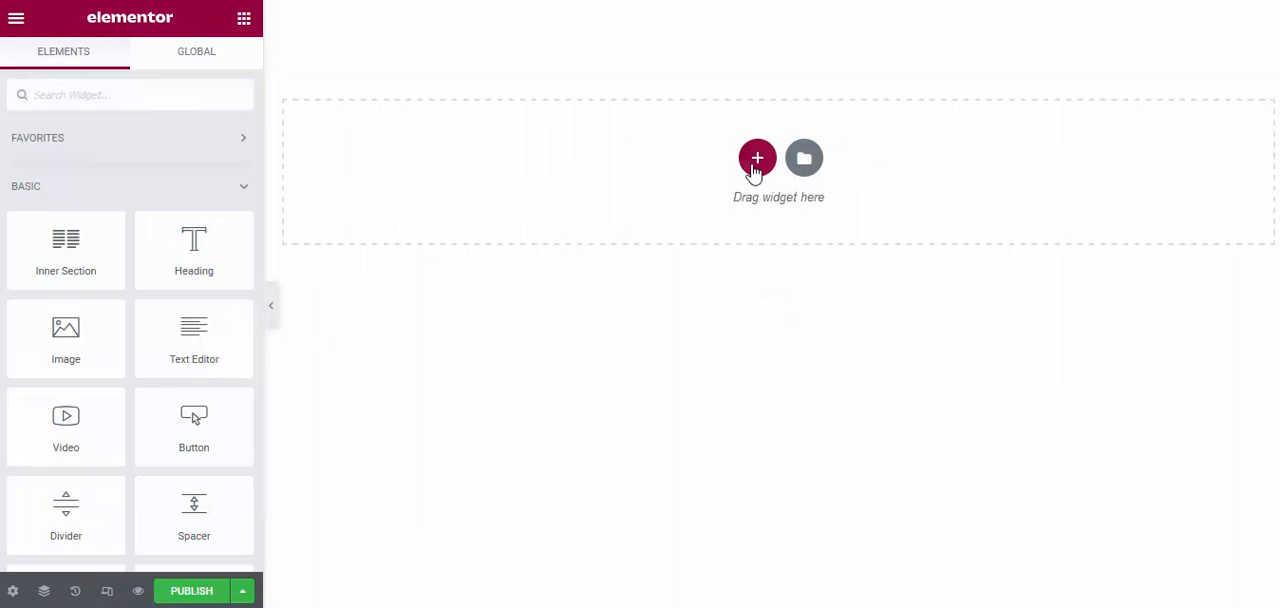
Add a single-column section to the page and give it top and bottom margins of 60 px
left_click(756, 162)
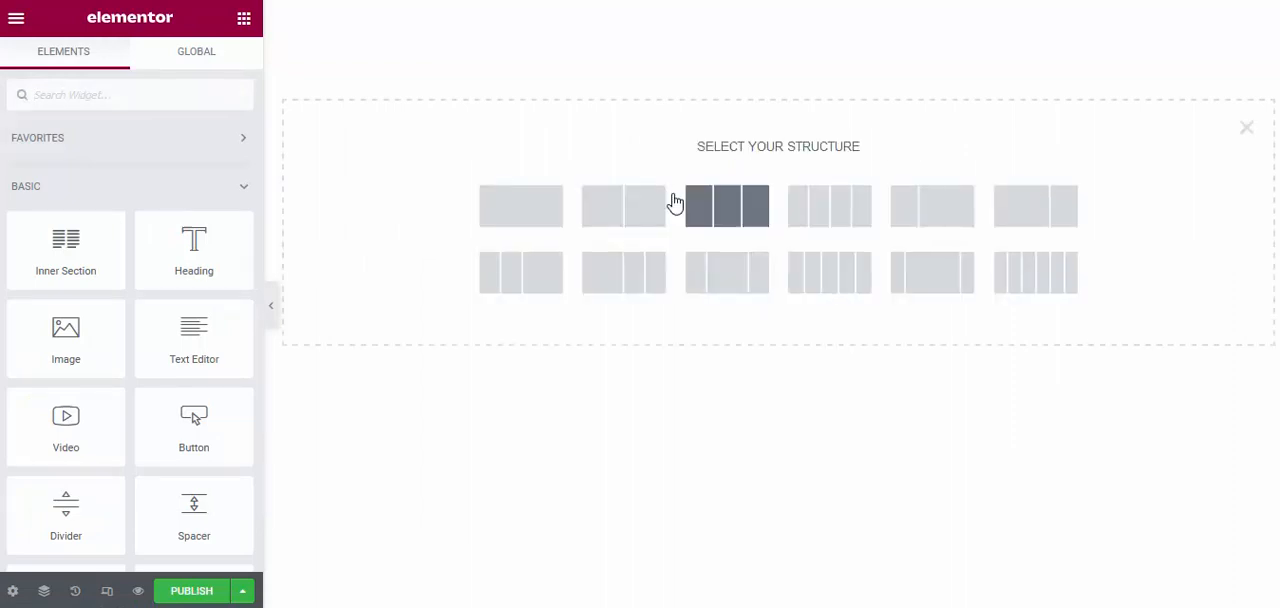
left_click(541, 211)
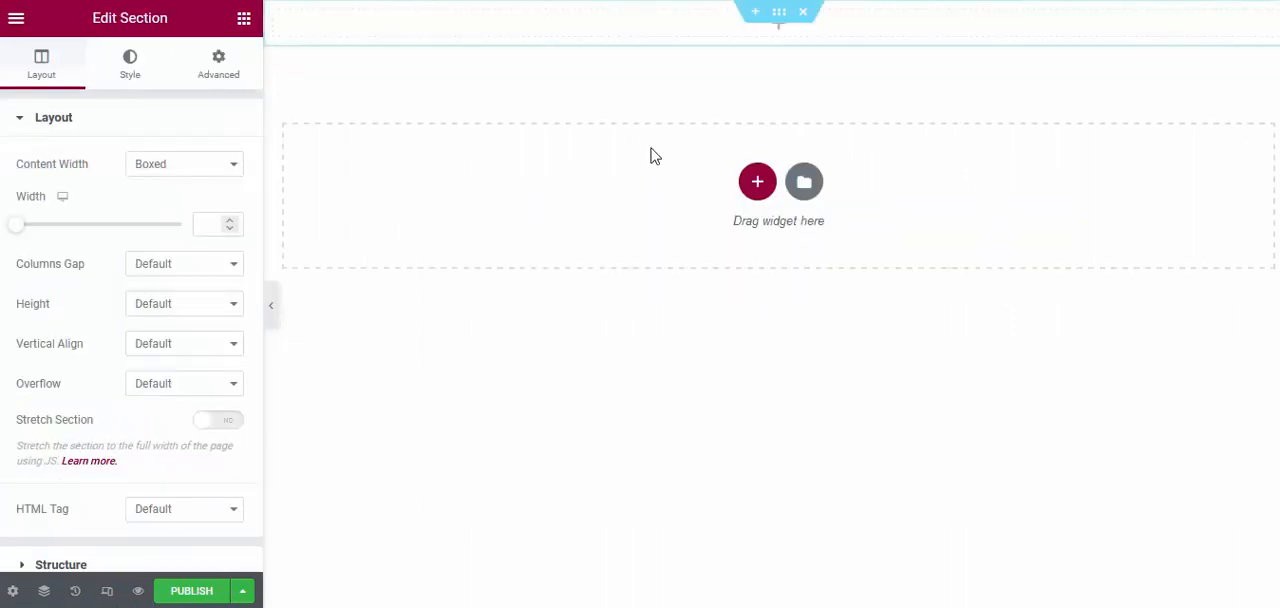
left_click(213, 70)
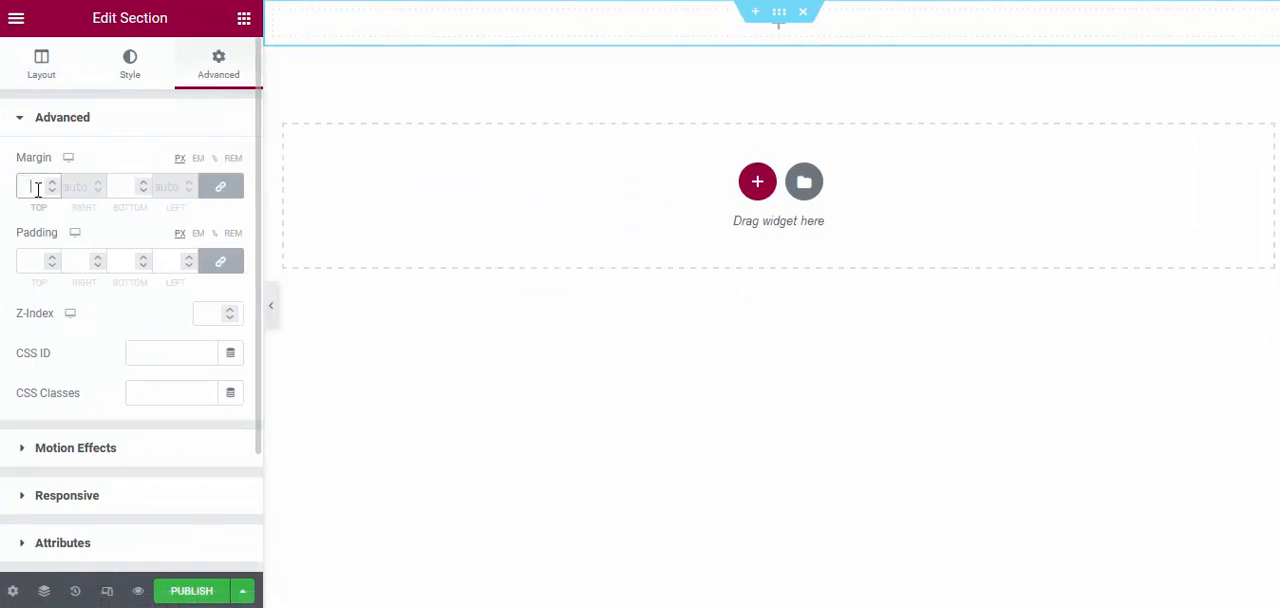
left_click(38, 189)
type("60")
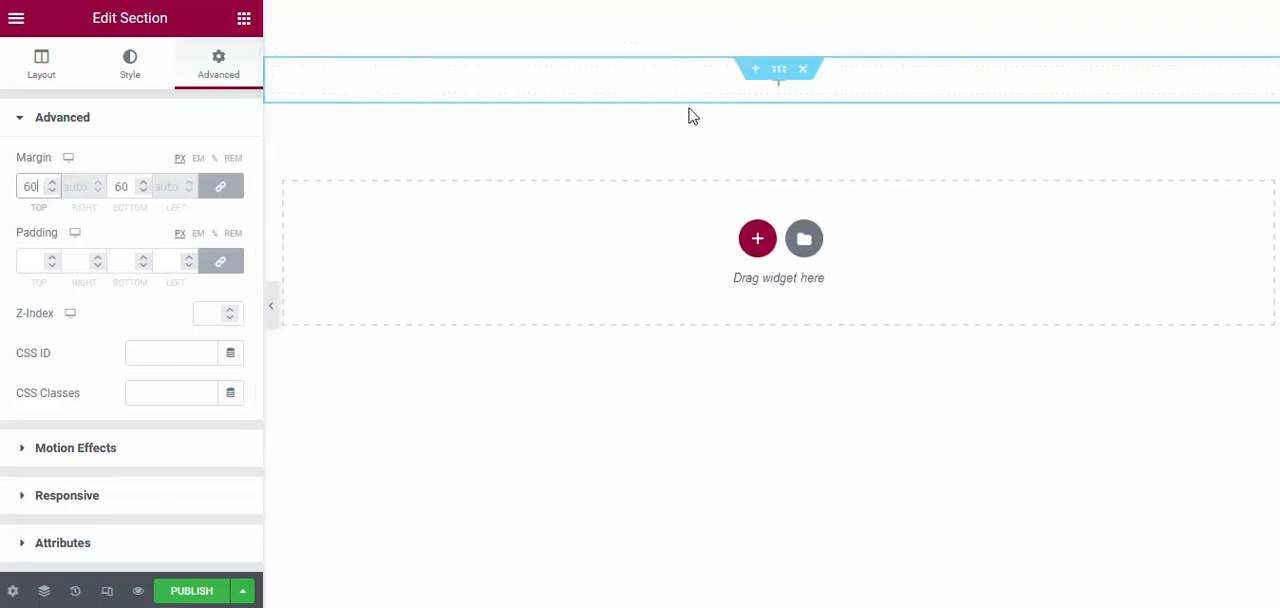
Place an Inner Section widget inside the new section and select its first column
left_click(244, 20)
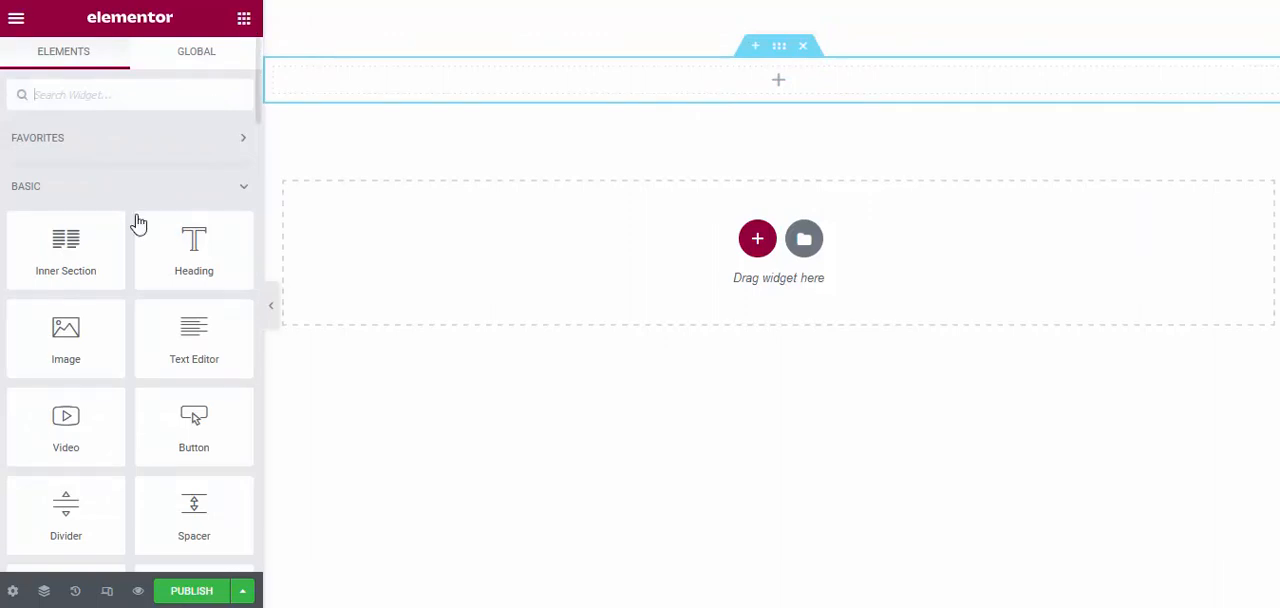
left_click_drag(111, 239, 578, 91)
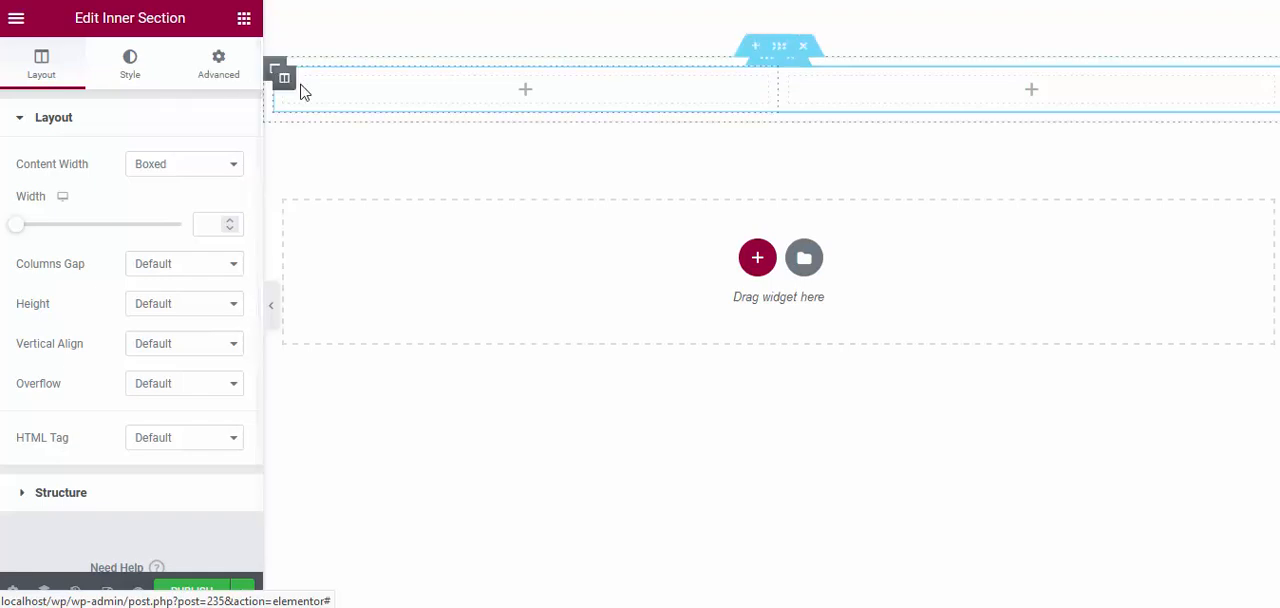
left_click(284, 84)
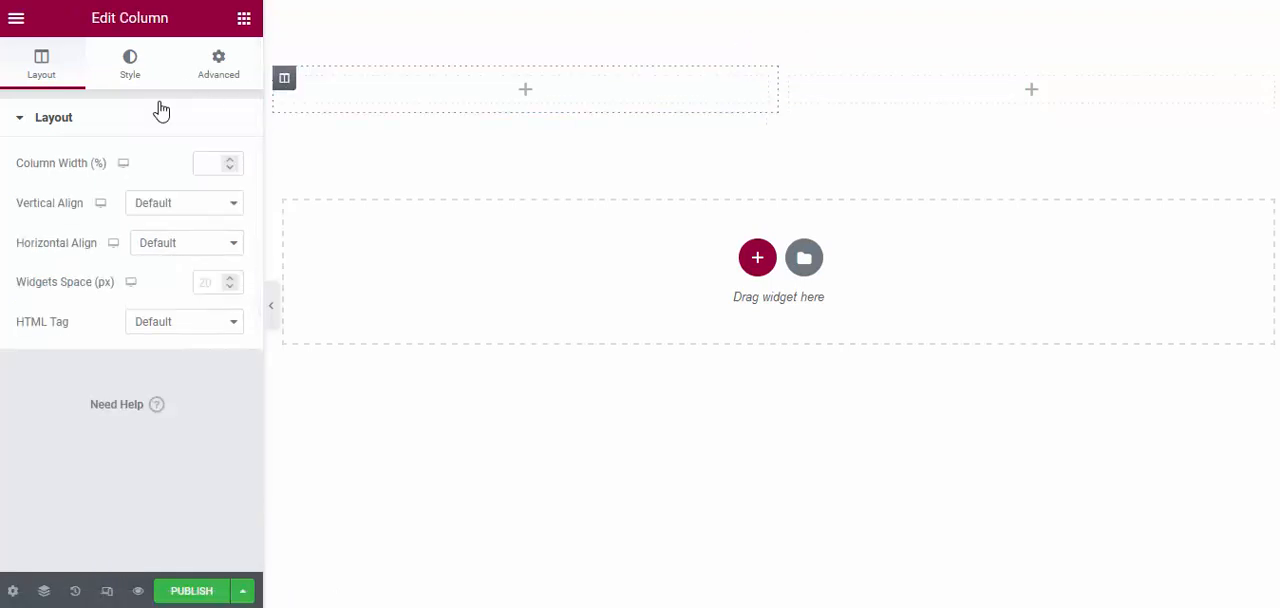
Search the widgets for "box", add an Image Box to the inner section's first column, and remove its placeholder image
left_click(243, 19)
type("img")
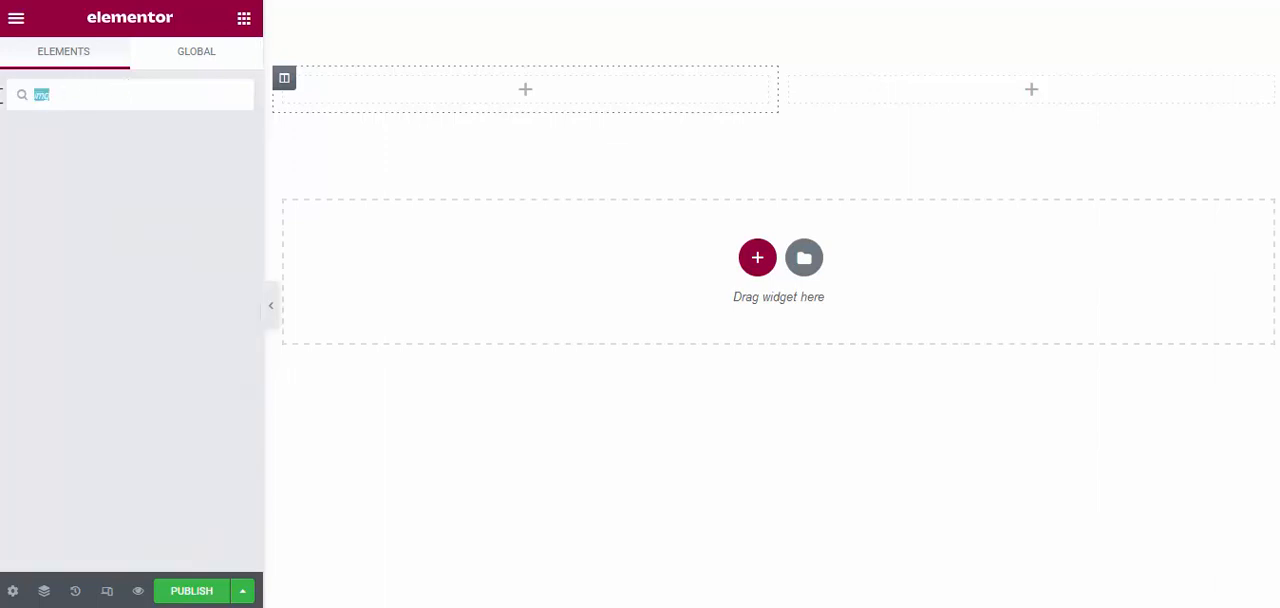
type("box")
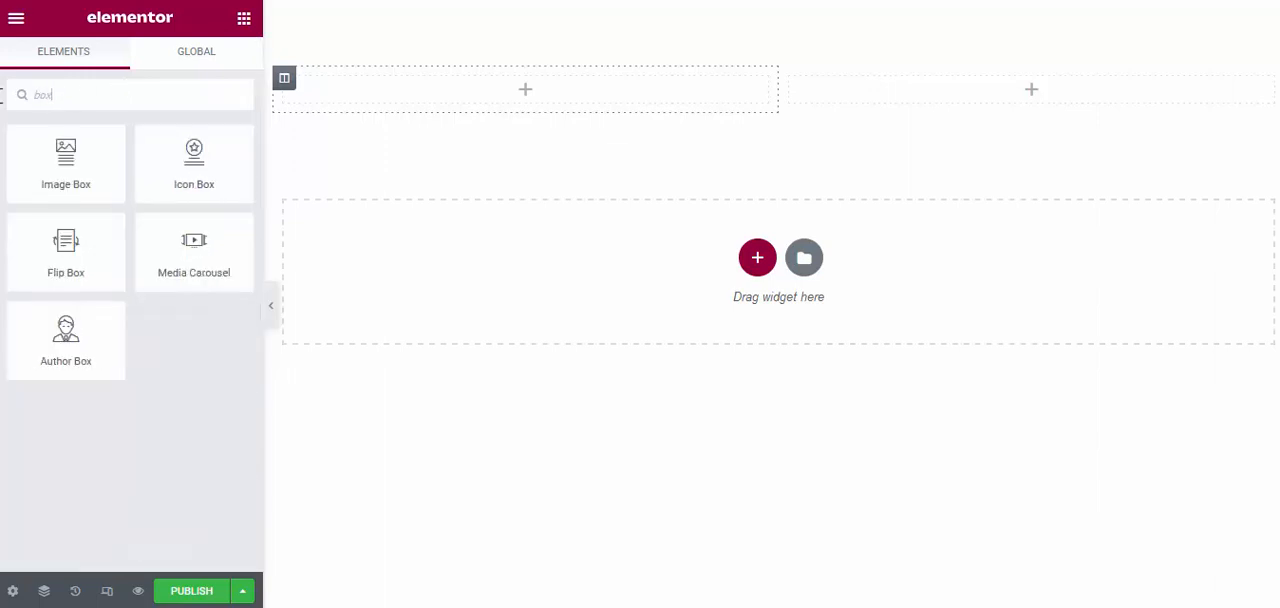
left_click_drag(55, 170, 420, 103)
mouse_move(164, 207)
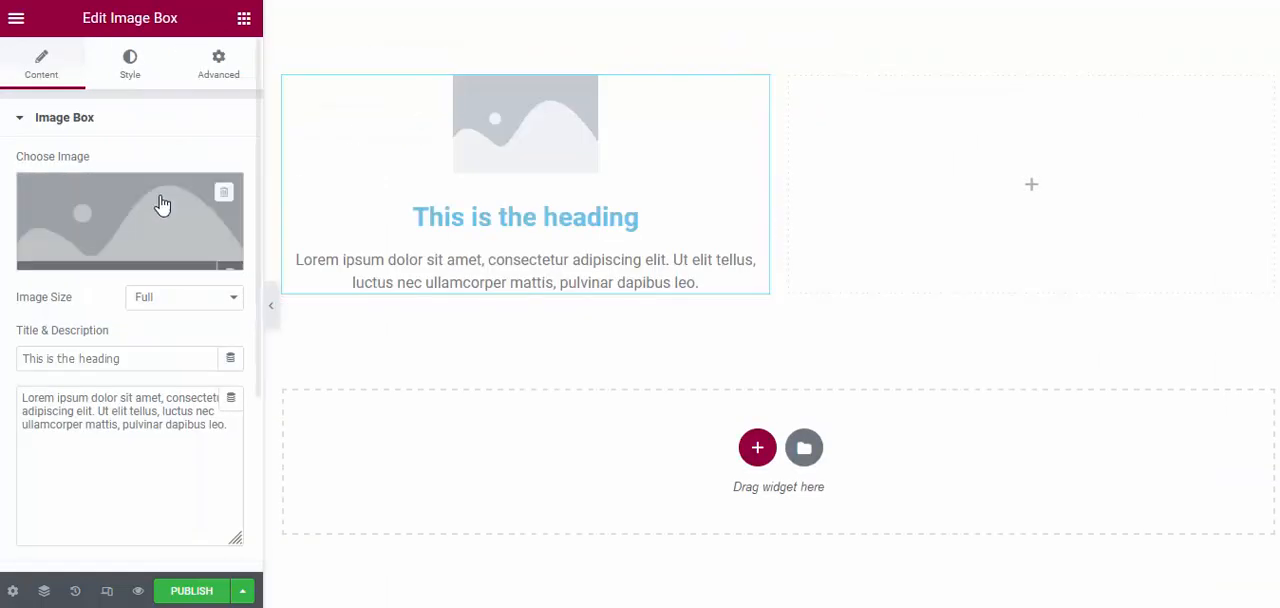
left_click(222, 192)
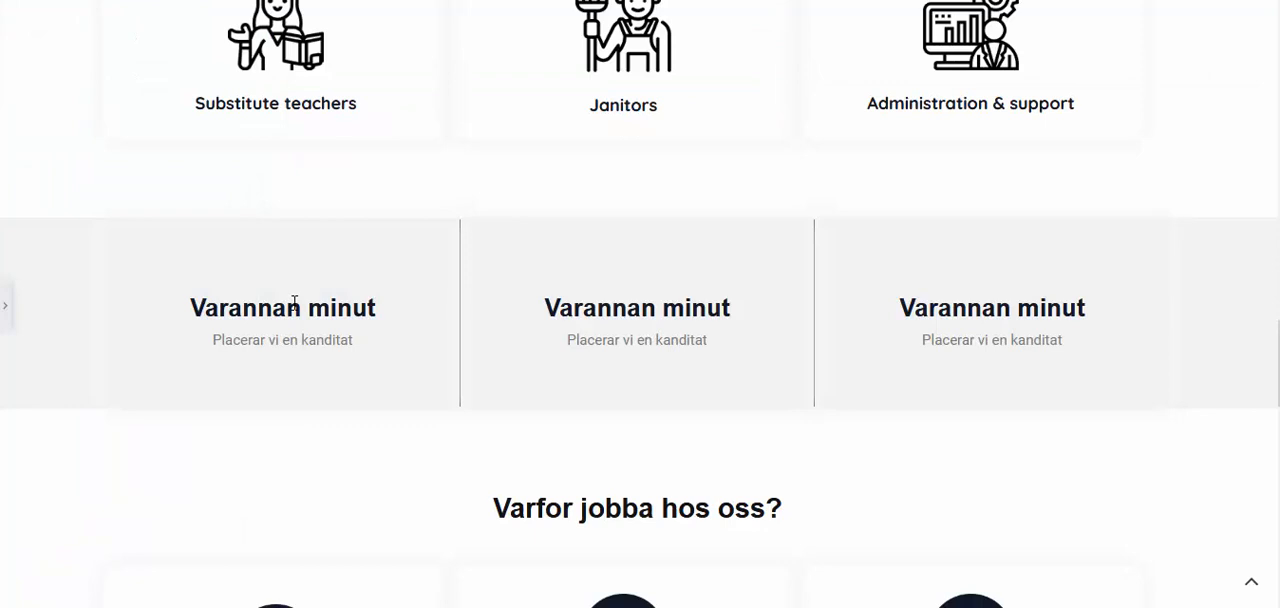
double_click(294, 305)
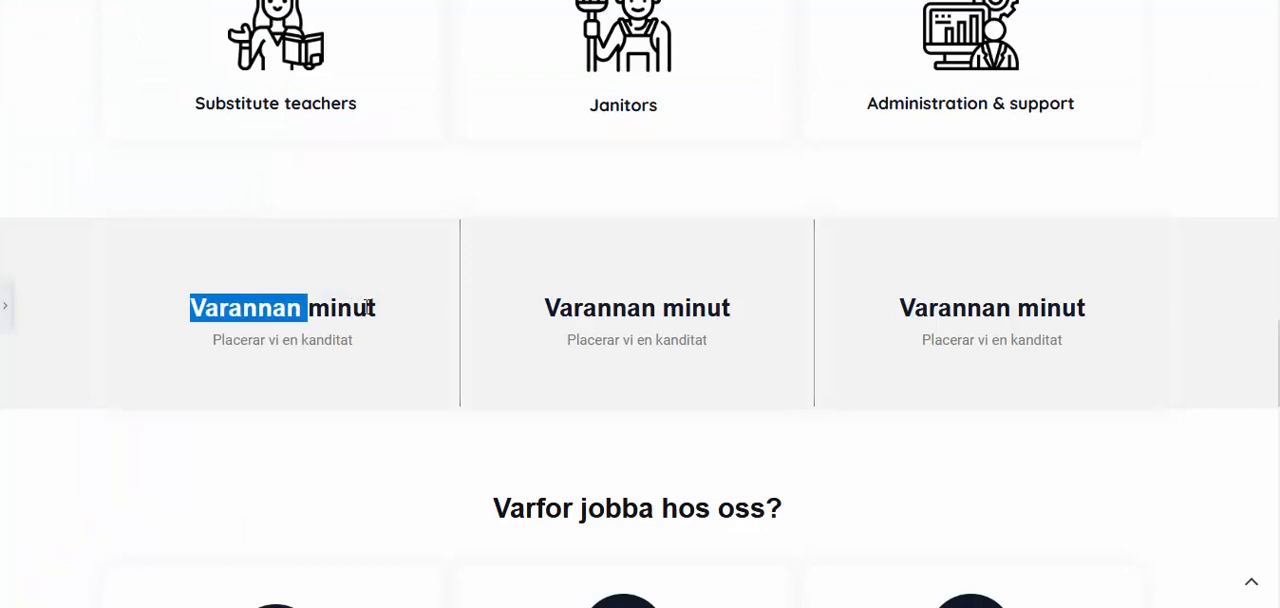
left_click(400, 312)
left_click_drag(378, 308, 193, 316)
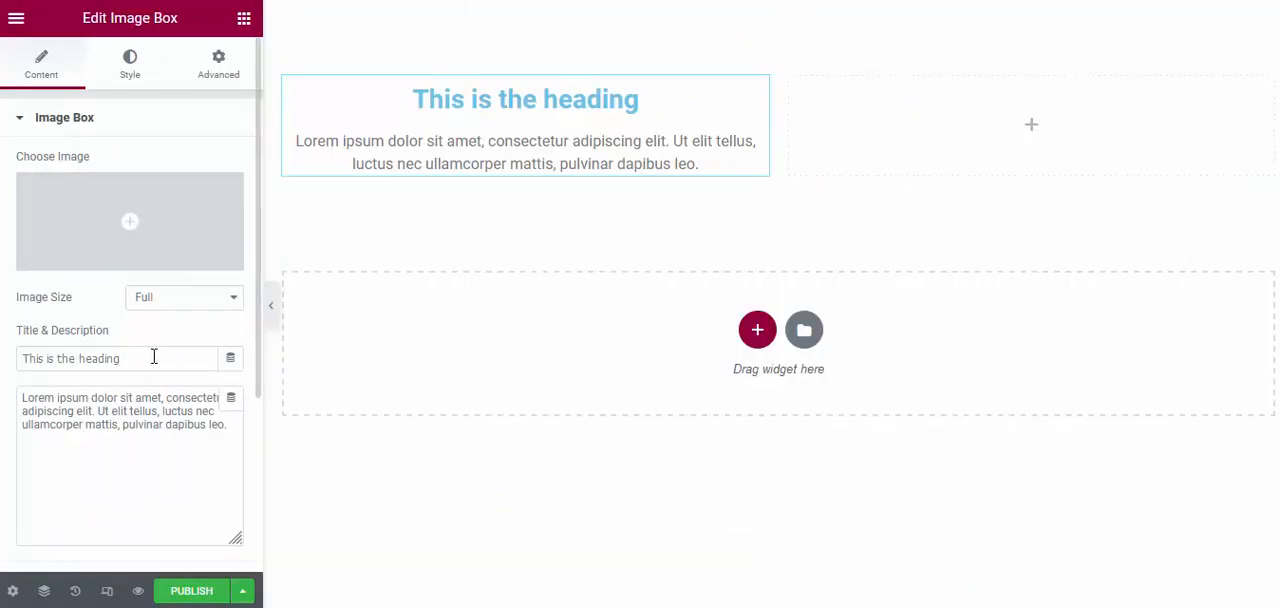
triple_click(154, 357)
type("build responsive wordpress landing page design, elementor landing page")
key("ctrl+z")
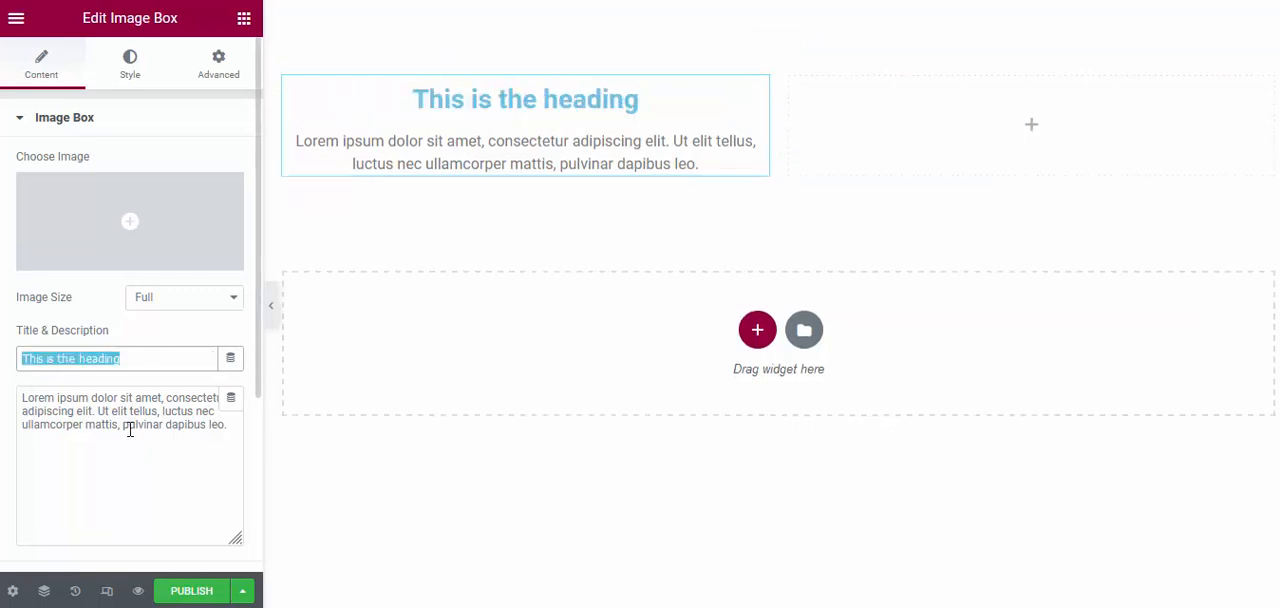
left_click(171, 352)
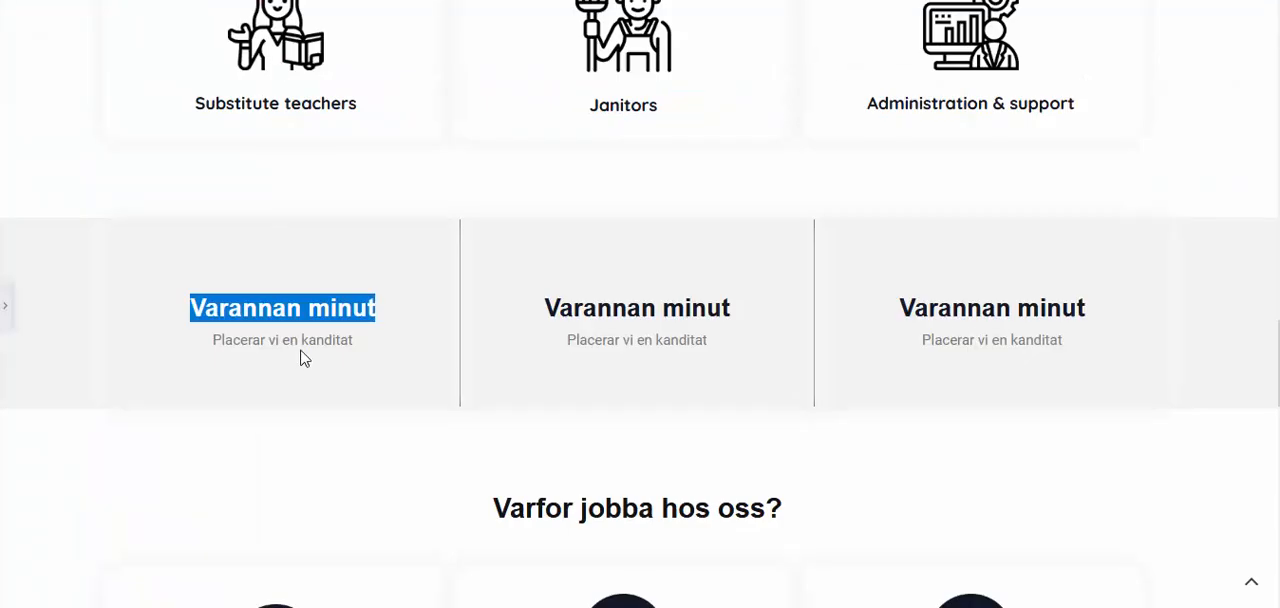
left_click(345, 338)
left_click_drag(390, 320, 192, 318)
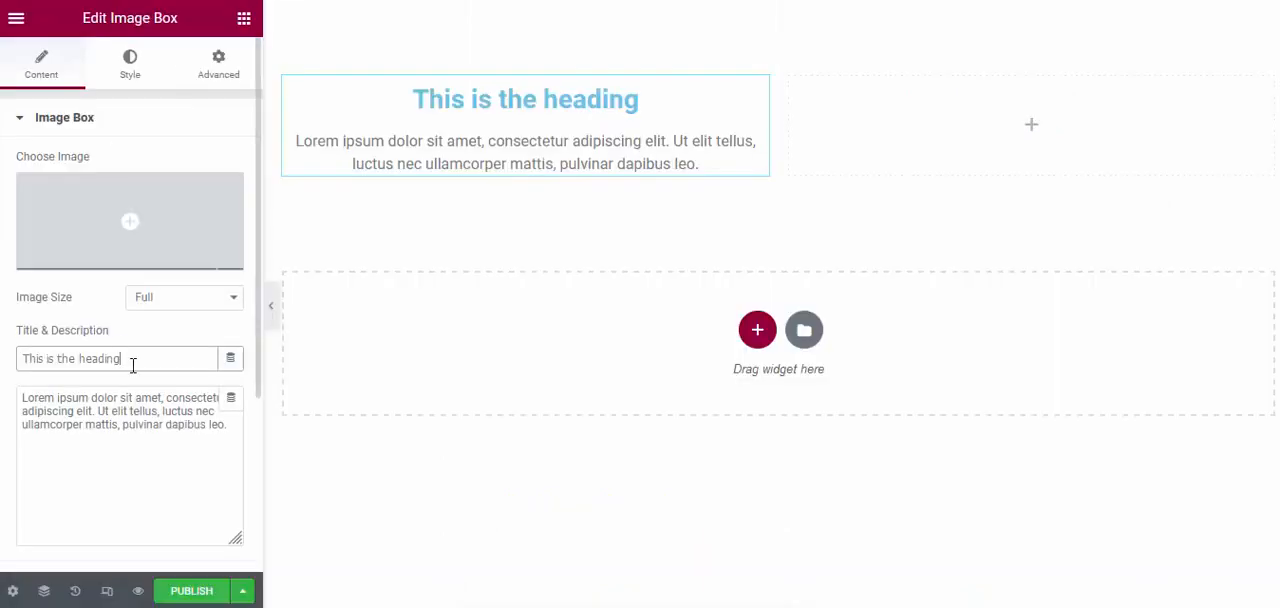
left_click_drag(128, 360, 20, 359)
type("build responsive wordpress landing page design, elementor landing page")
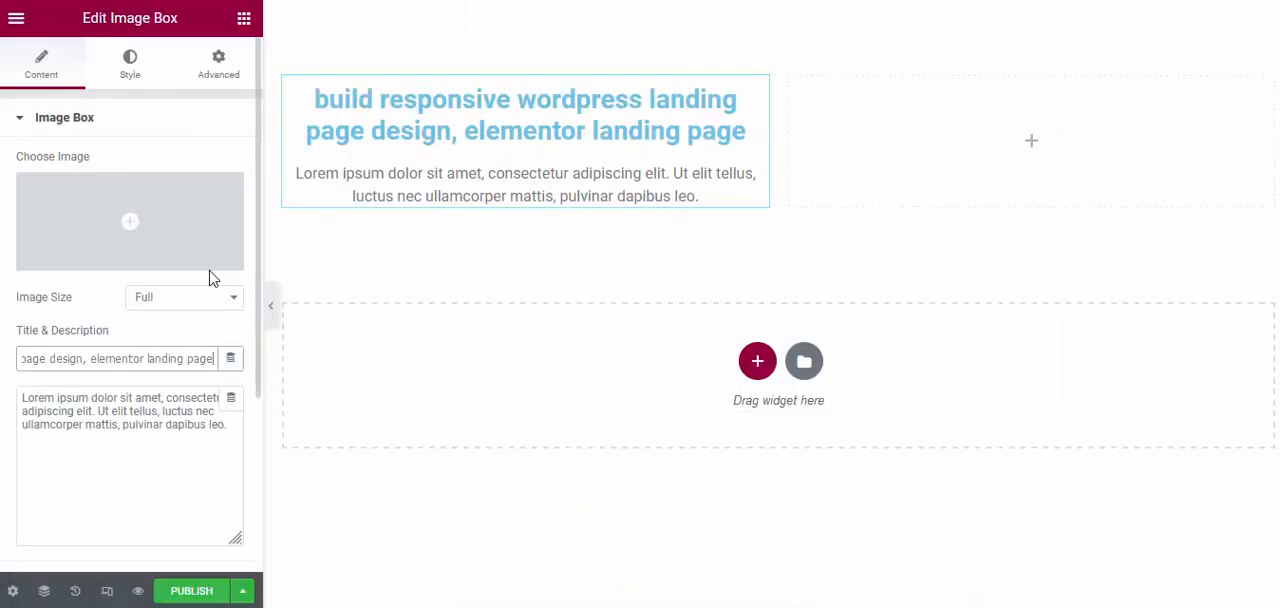
key("ctrl+z")
left_click(140, 357)
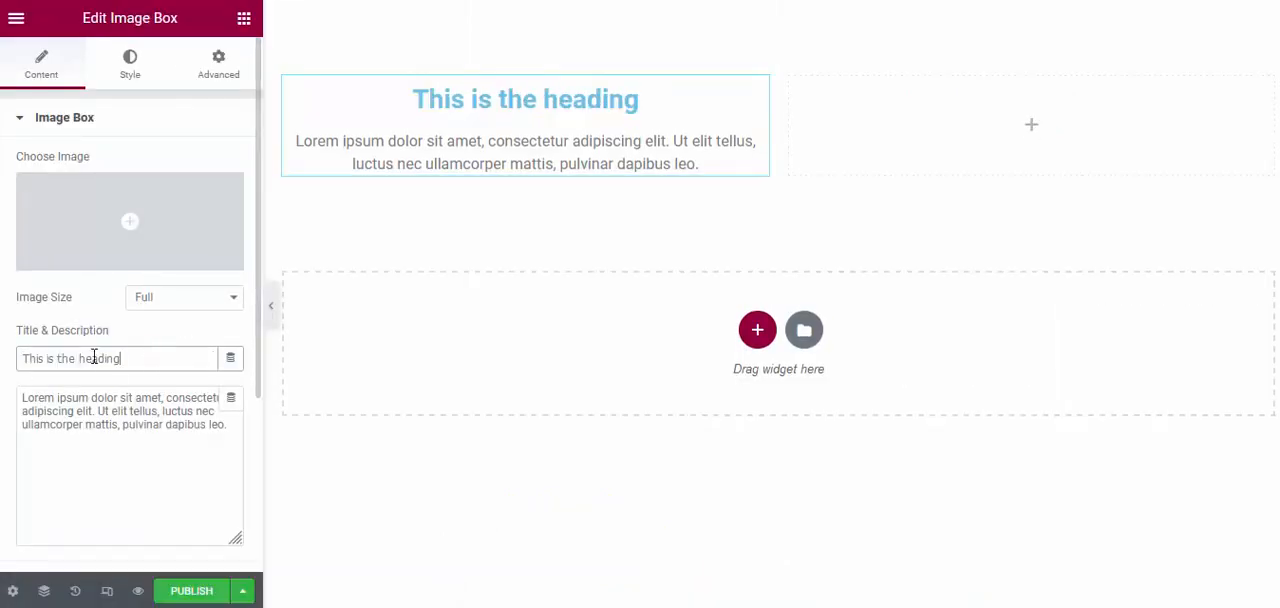
key("ctrl+a")
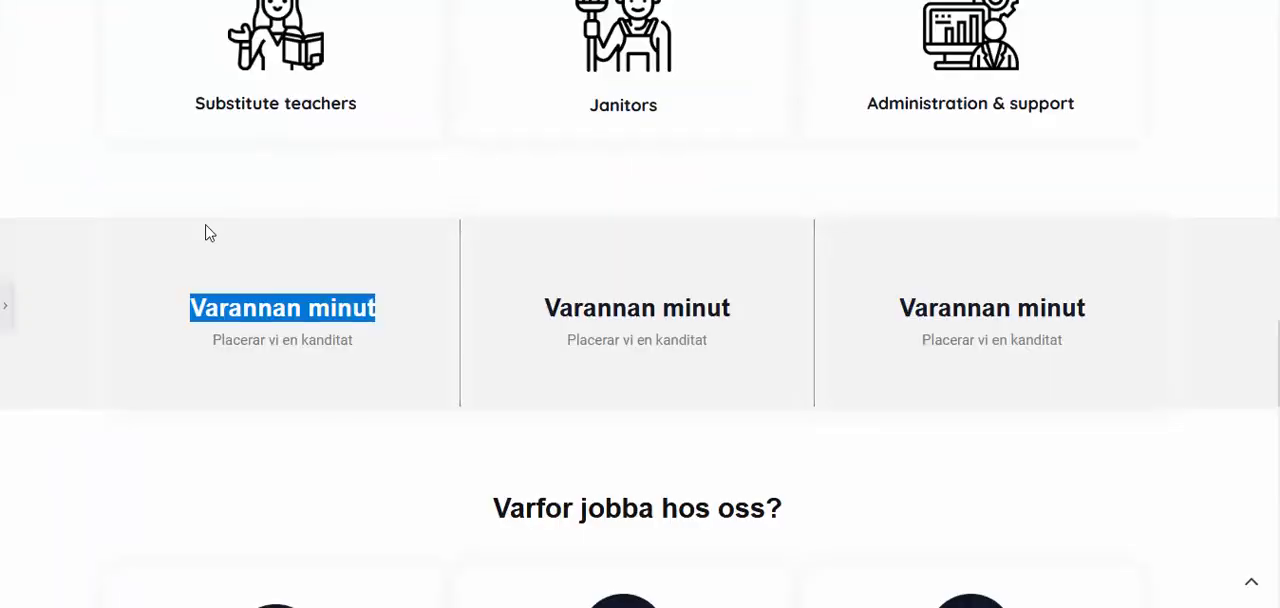
Copy the selected "Varannan minut" heading from the reference page and paste it as the image box's title
right_click(254, 316)
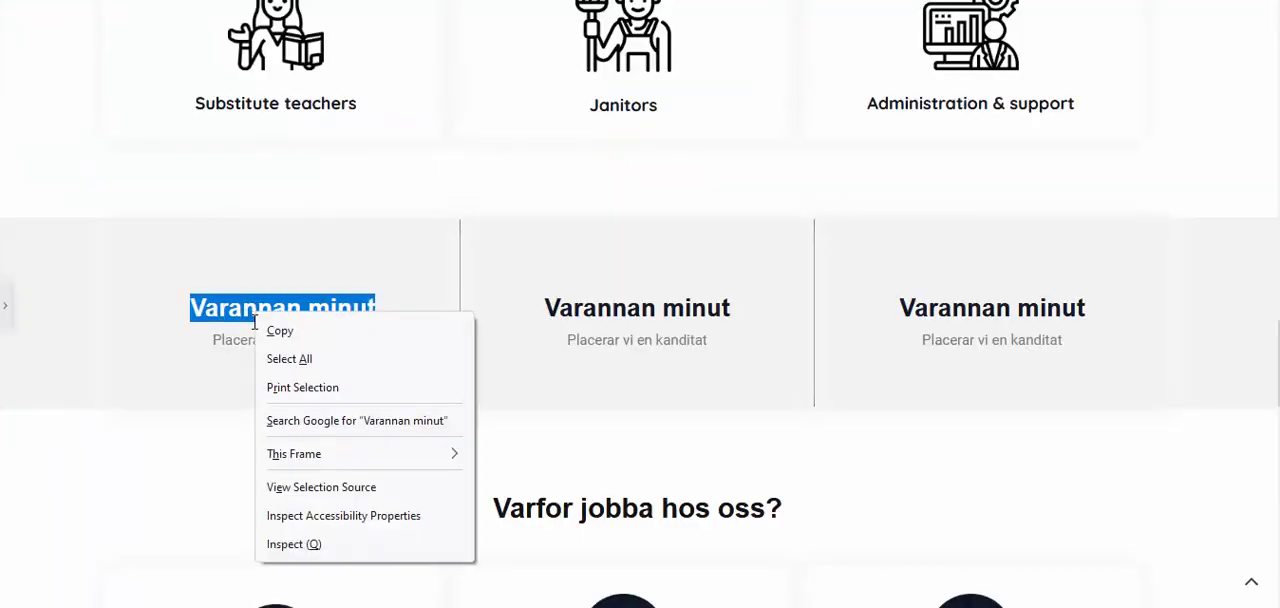
left_click(289, 332)
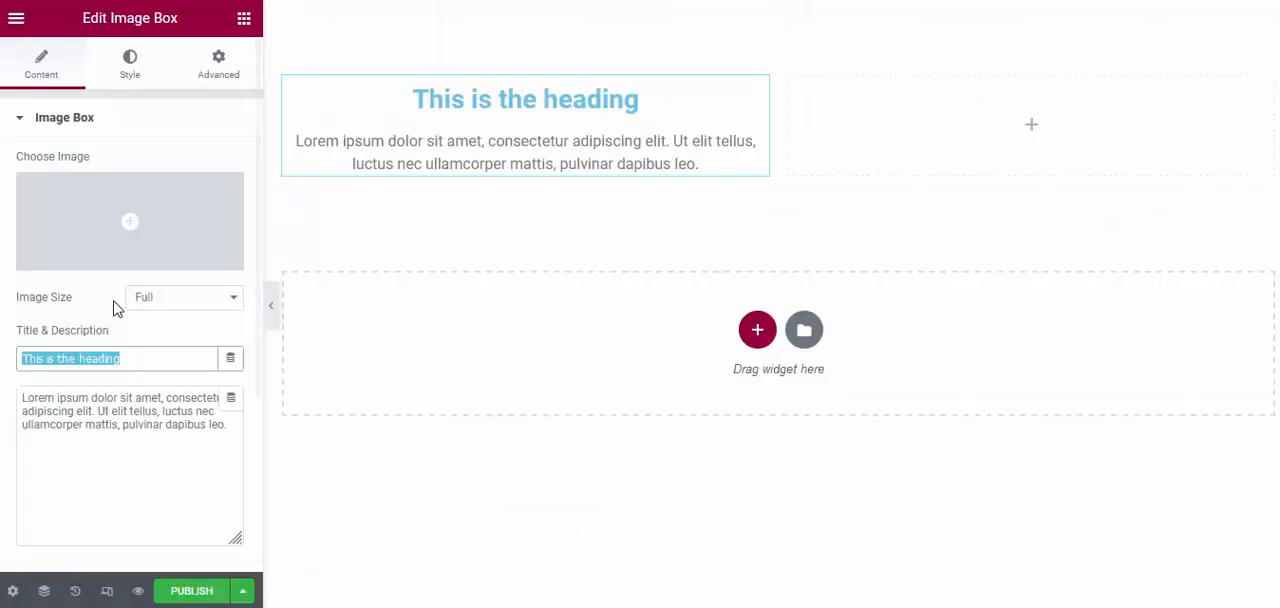
left_click(137, 355)
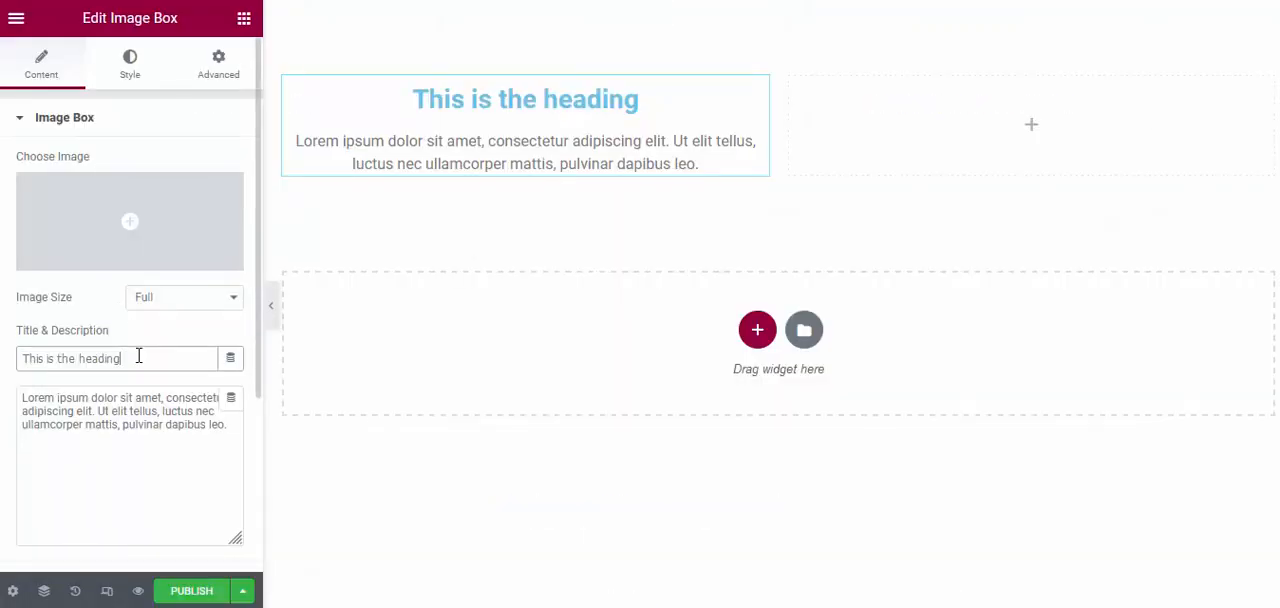
key("ctrl+a")
key("ctrl+v")
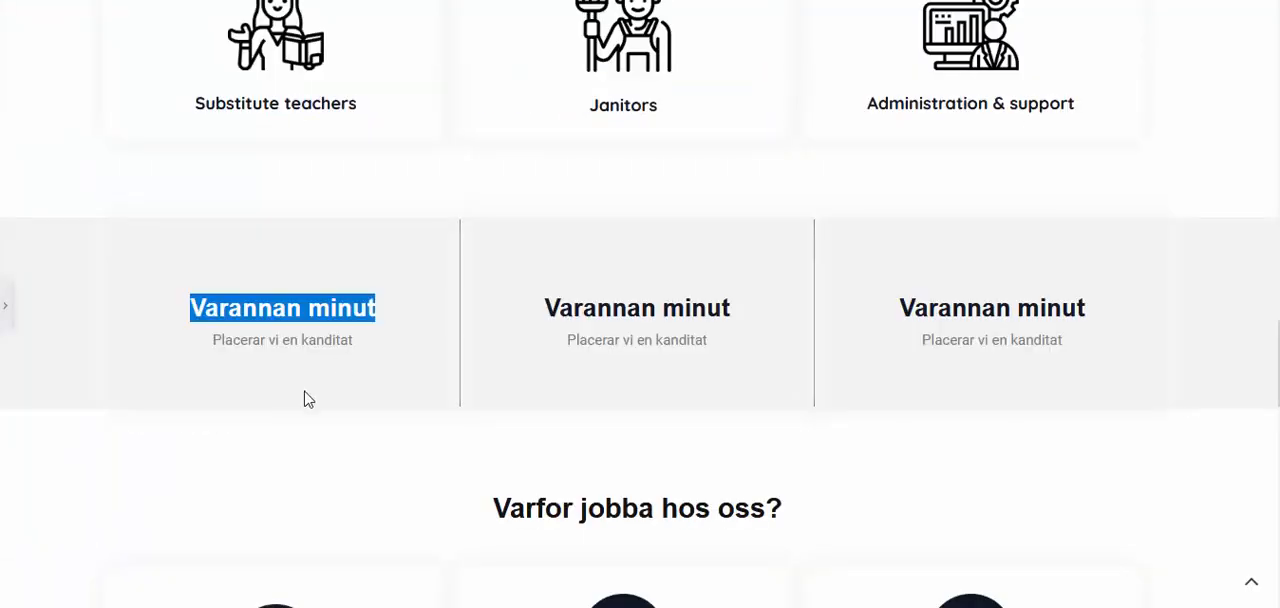
Copy "Placerar vi en kanditat" from the reference page and replace the image box's description with it
left_click_drag(358, 340, 217, 339)
right_click(217, 339)
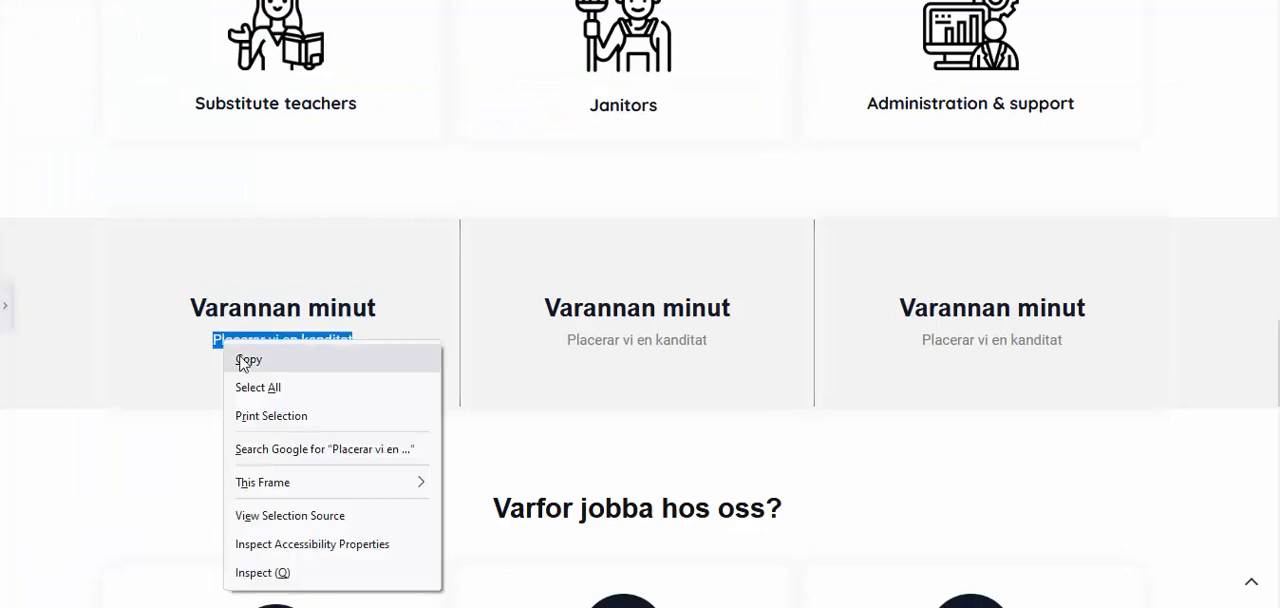
left_click(242, 358)
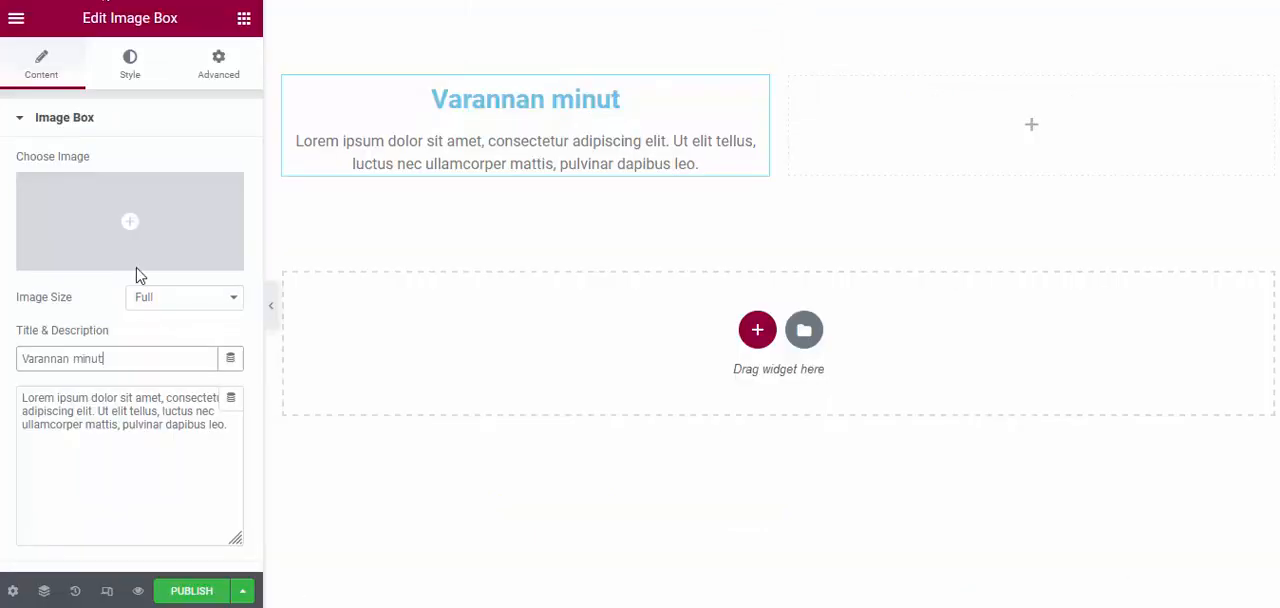
left_click(135, 416)
key("ctrl+a")
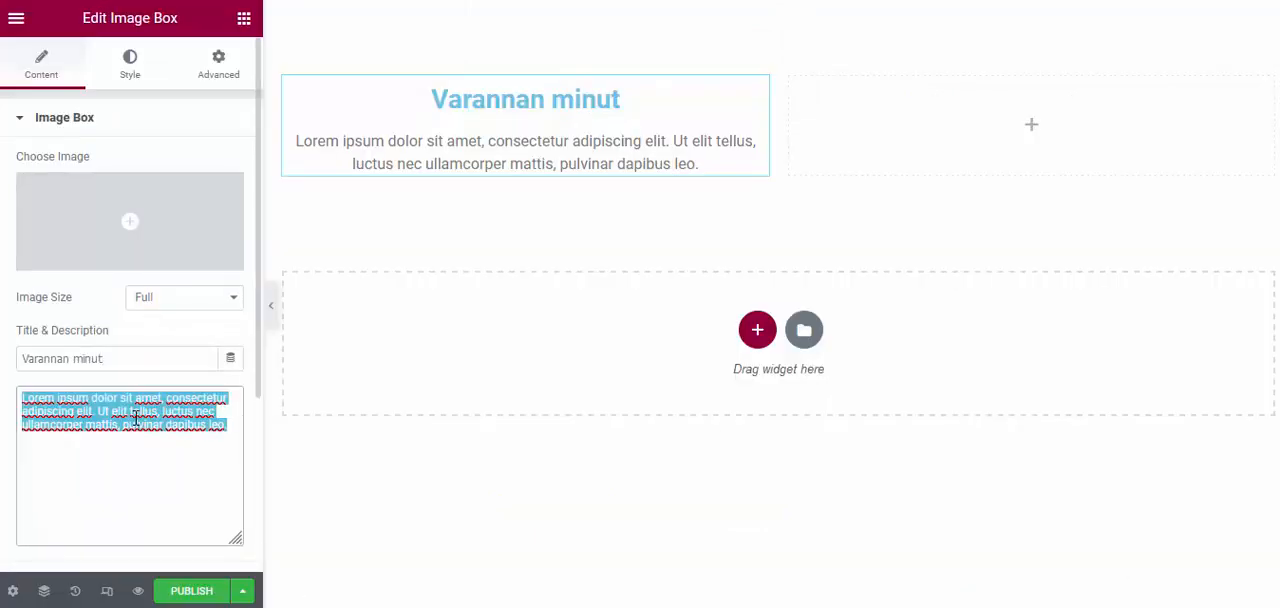
key("ctrl+v")
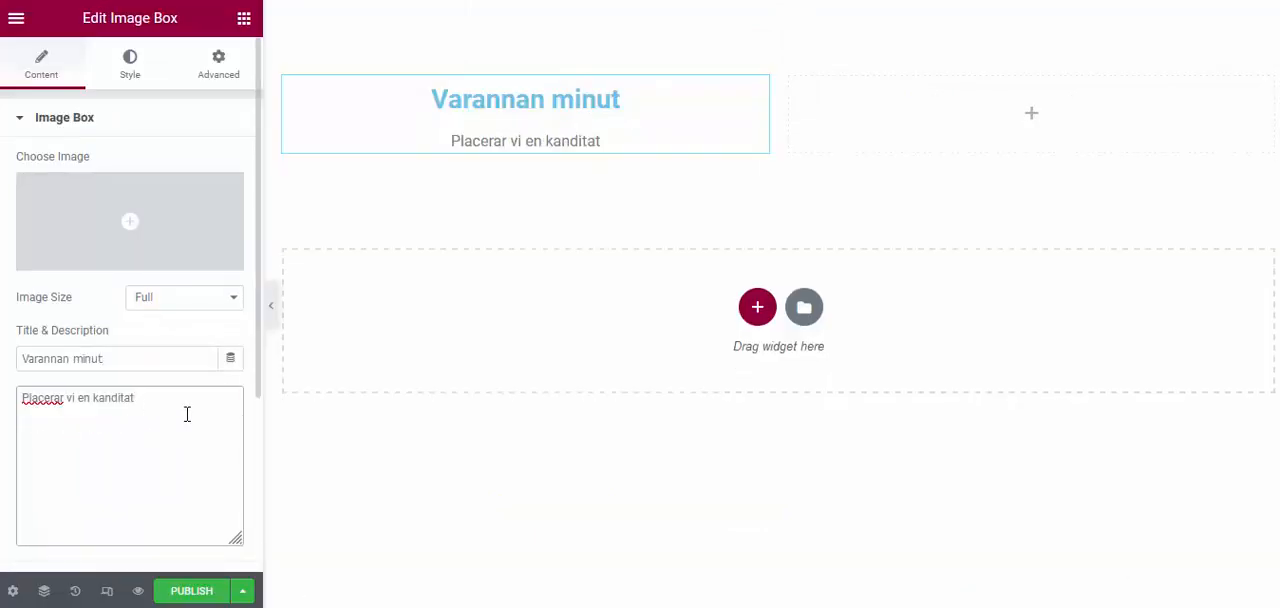
Center-align the image box's content in its style settings
left_click(118, 88)
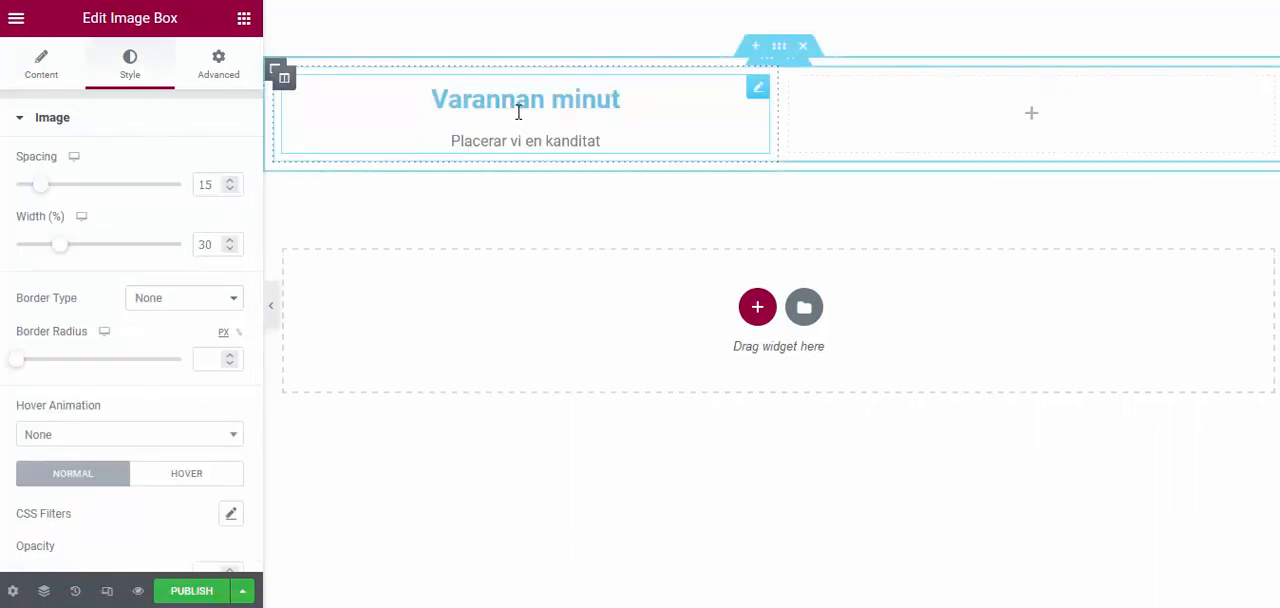
left_click(72, 121)
left_click(51, 169)
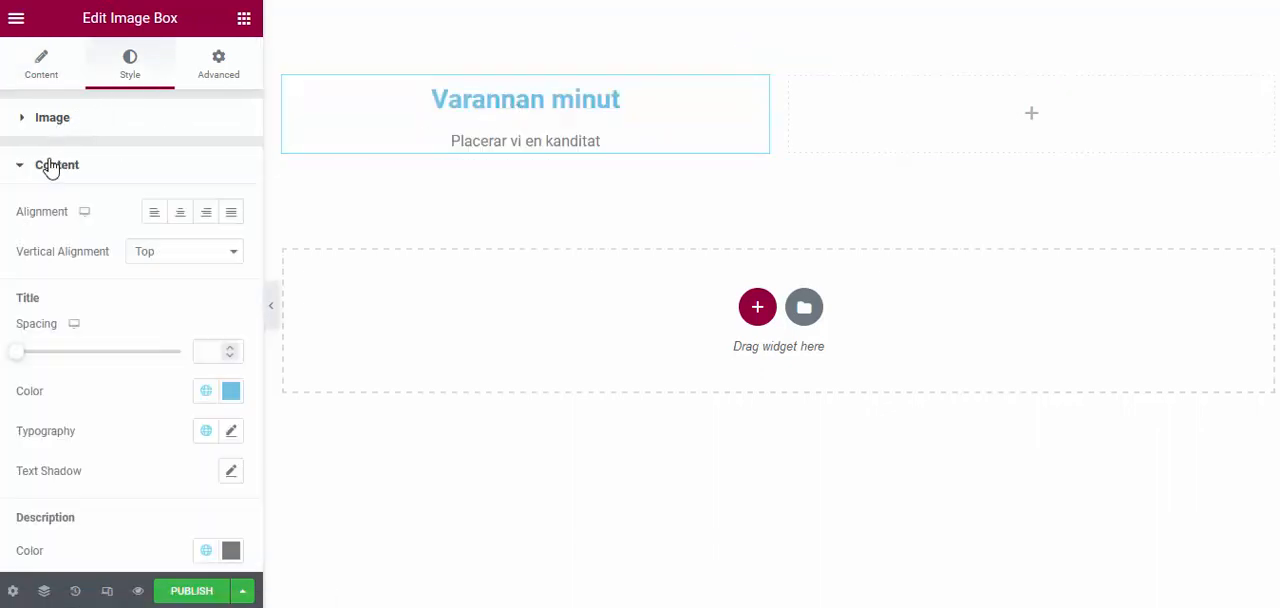
left_click(182, 214)
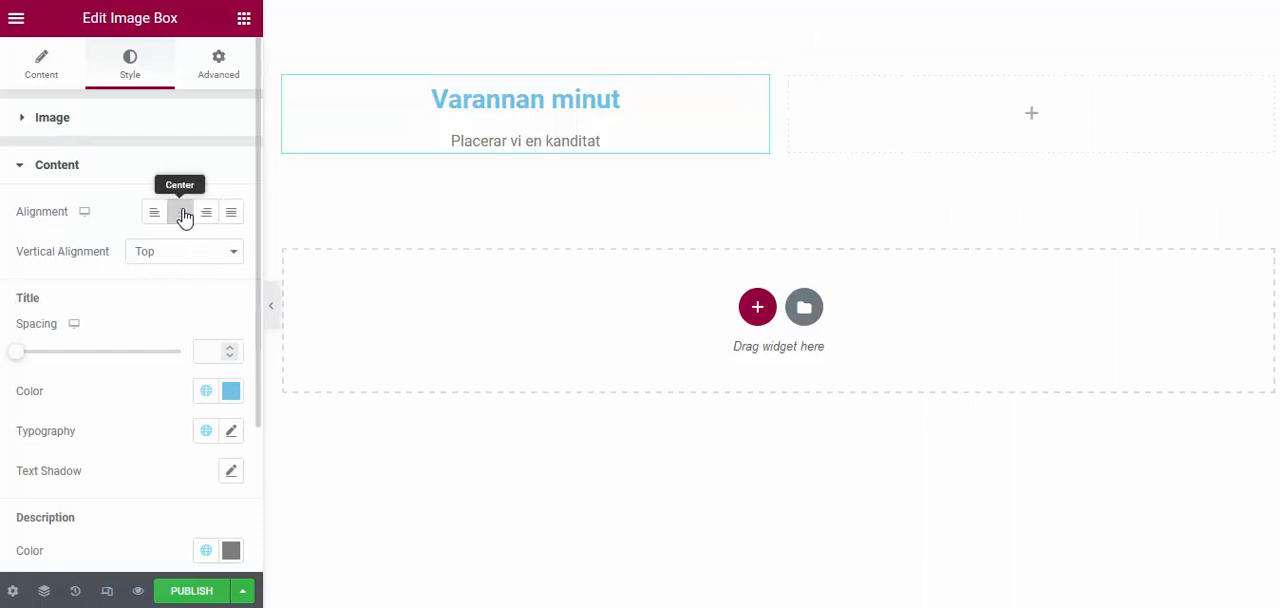
Change the image box title's color to a near-black of about #1D2022
left_click(231, 390)
left_click_drag(246, 231, 157, 260)
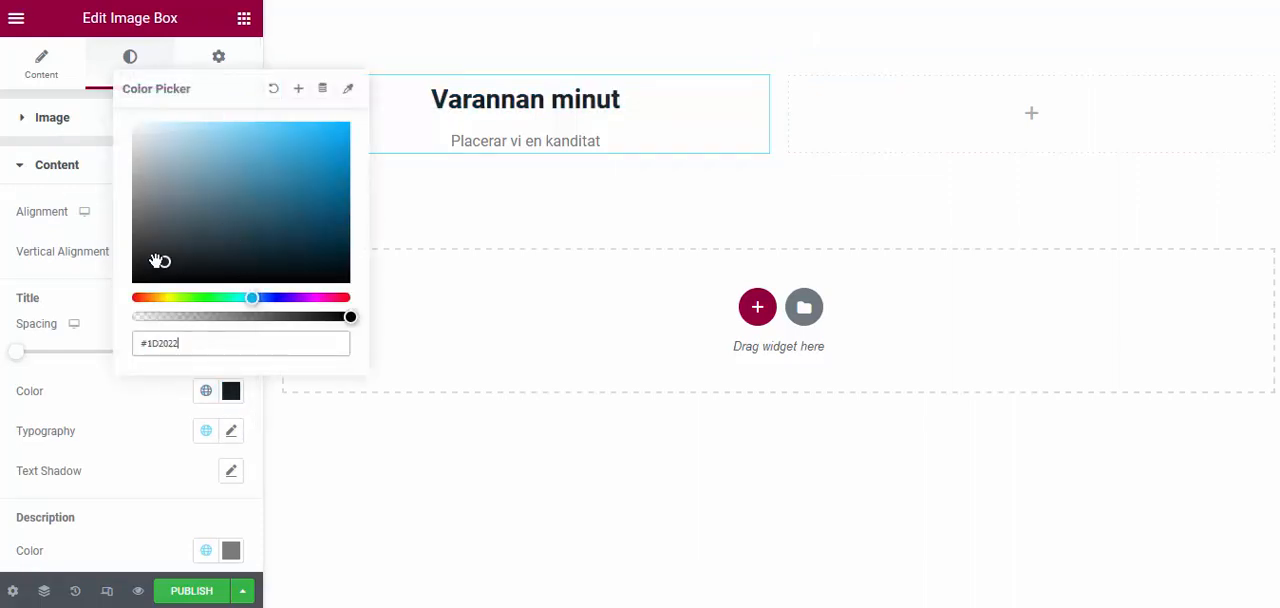
left_click(83, 193)
Change the image box description's color to the light gray #979393
scroll(91, 245, "down", 2)
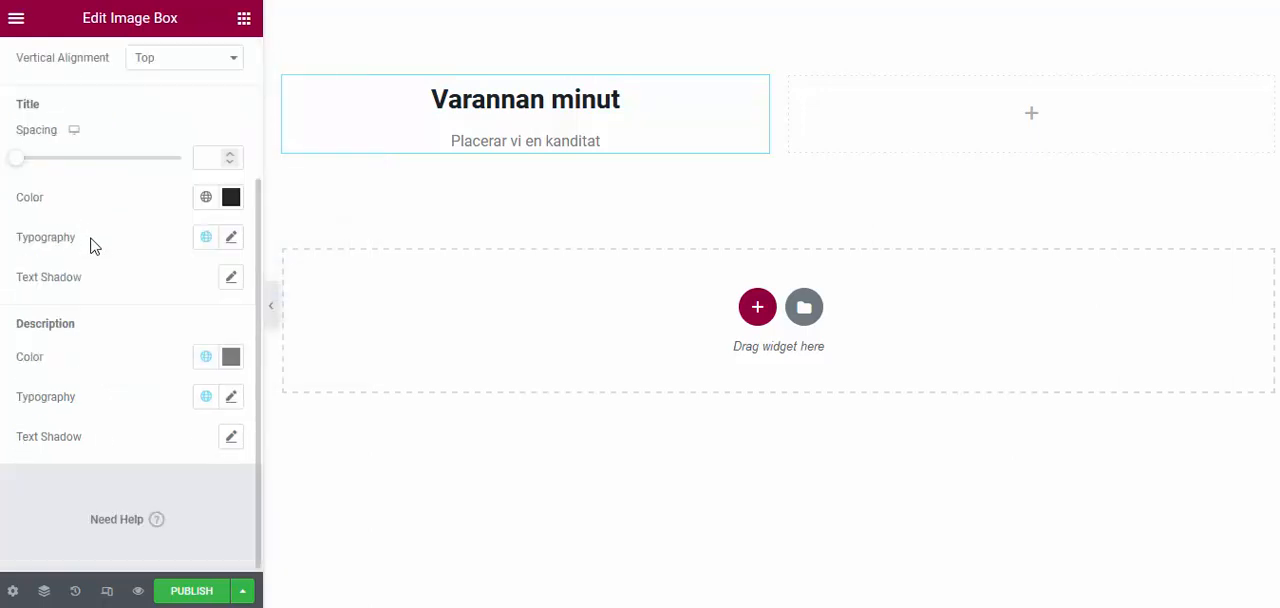
left_click(230, 366)
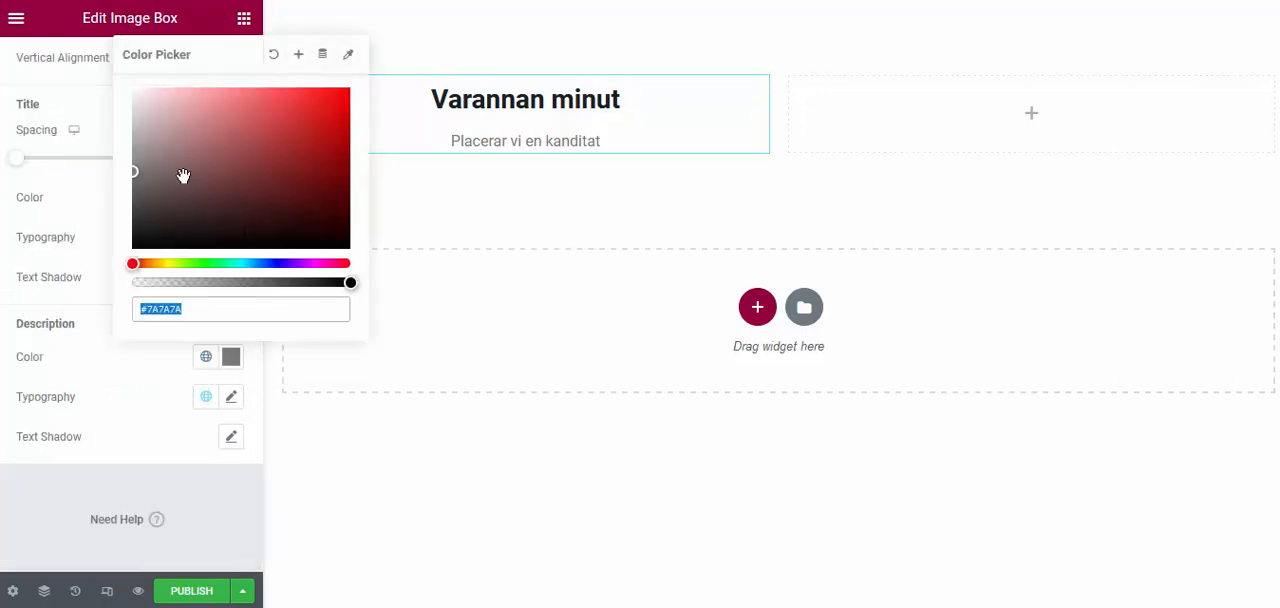
mouse_move(150, 140)
left_mouse_down()
mouse_move(143, 126)
mouse_move(136, 152)
left_mouse_up()
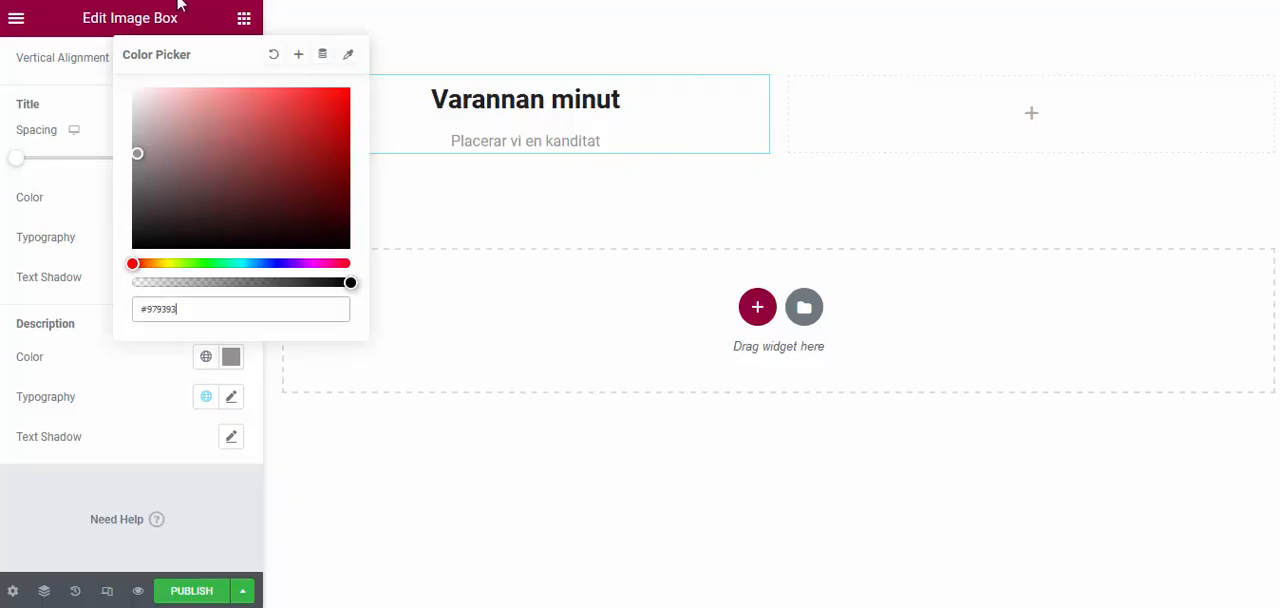
Give the section a classic background in the bright blue #1538FF
left_click(779, 46)
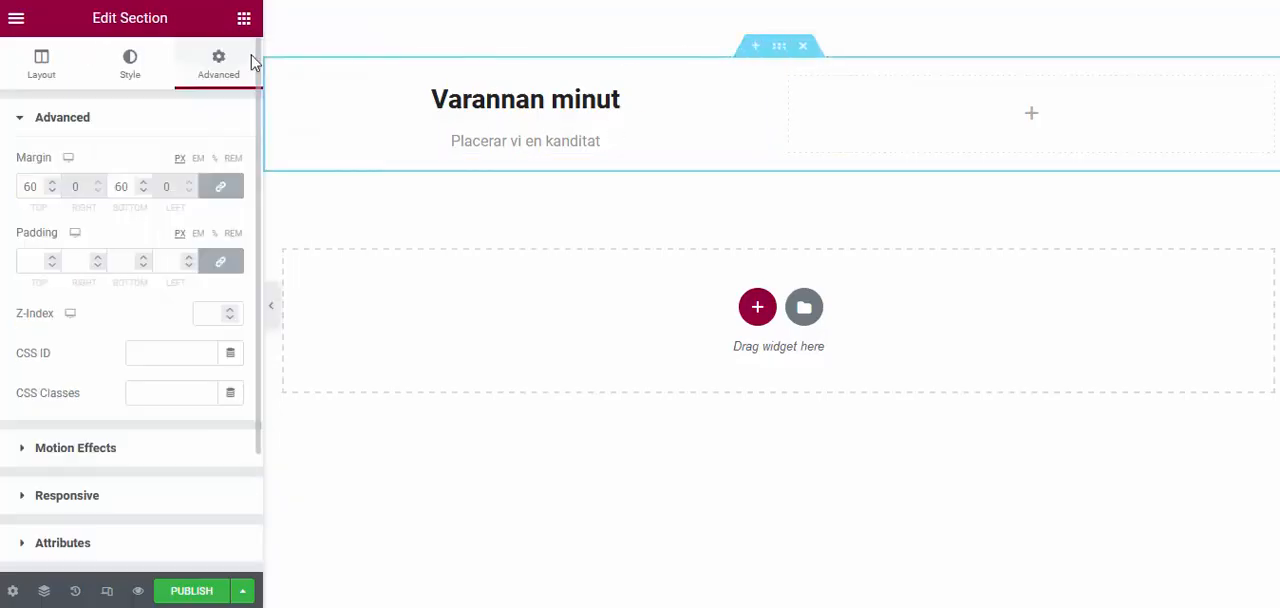
left_click(128, 77)
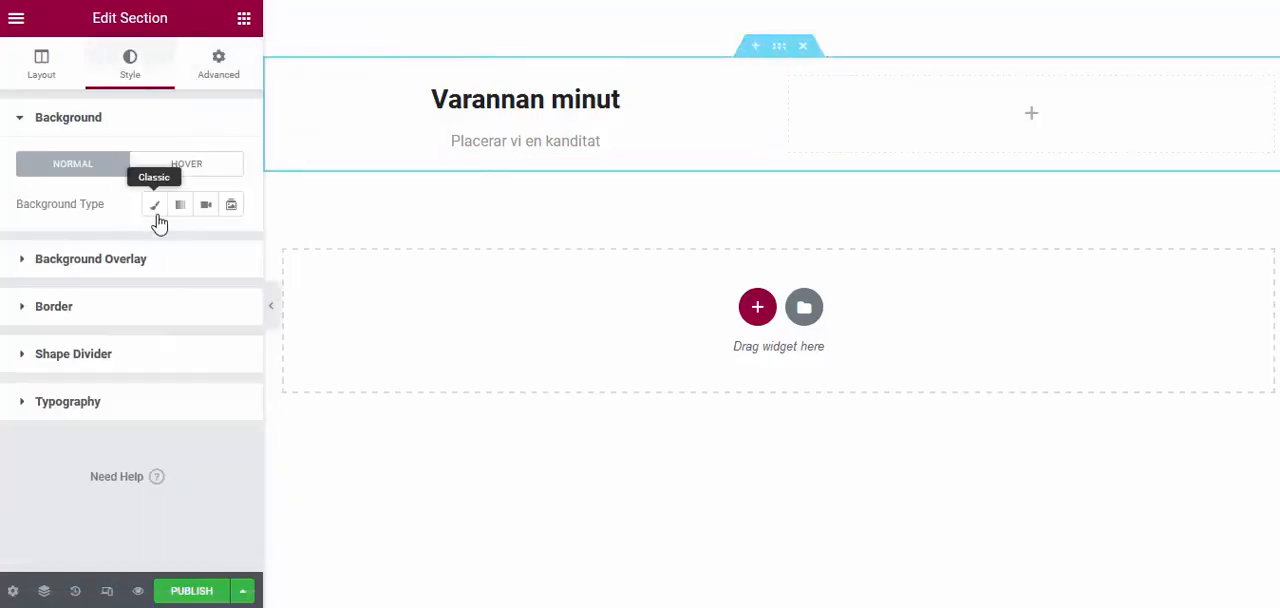
left_click(154, 210)
left_click(231, 244)
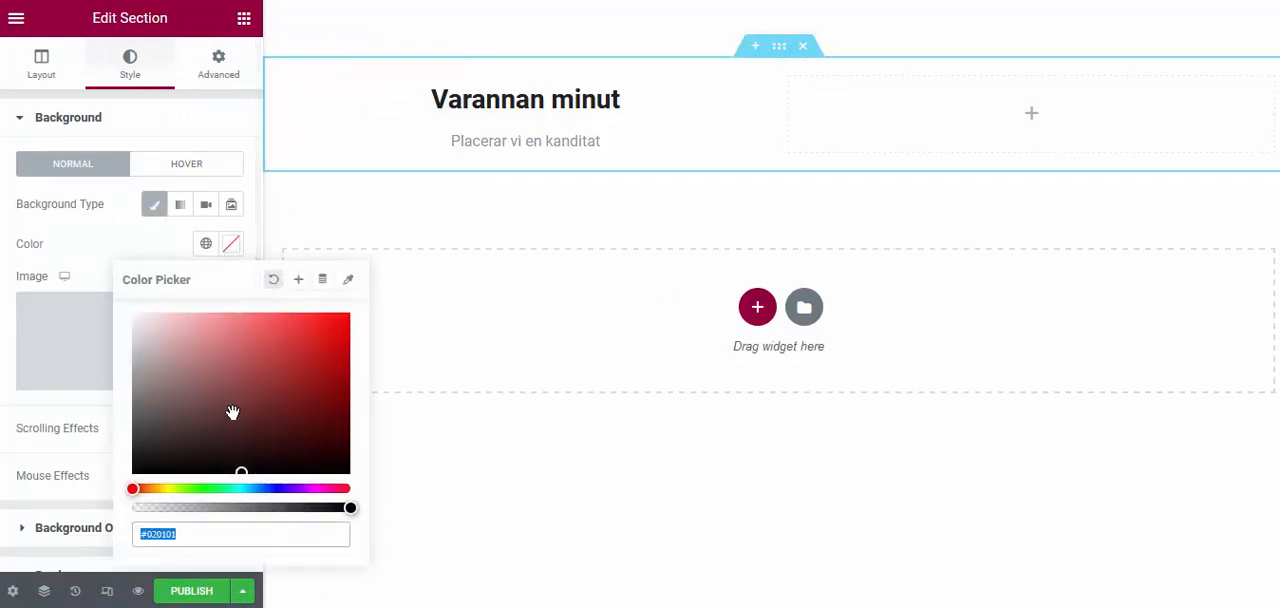
left_click(228, 417)
left_click_drag(262, 488, 272, 488)
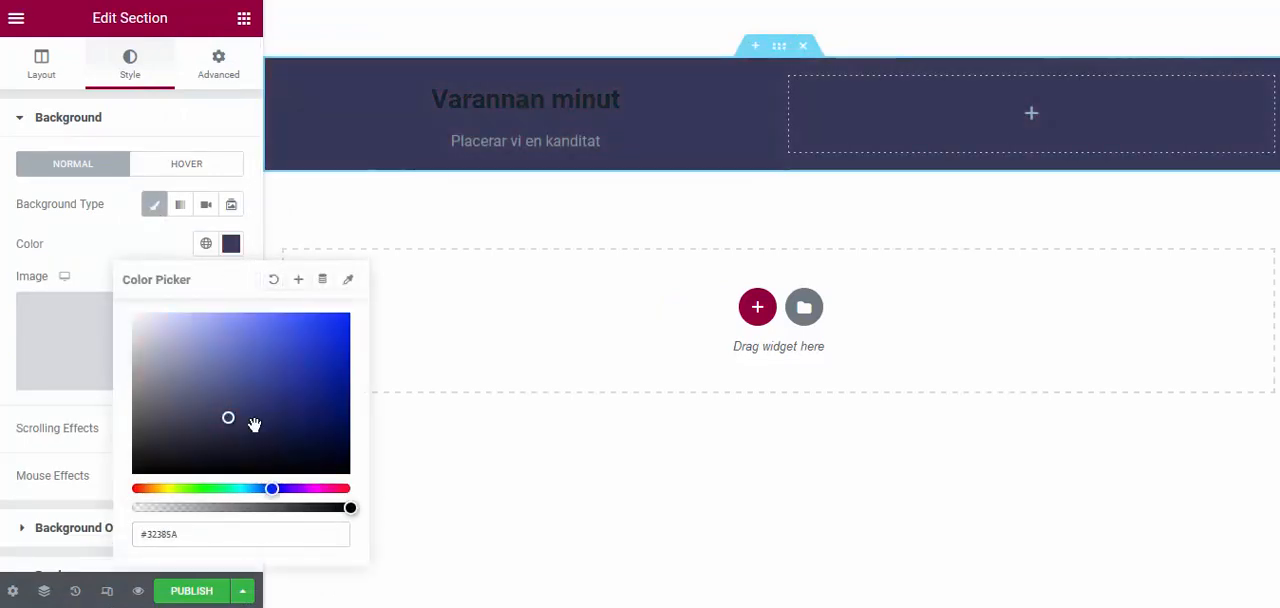
left_click(310, 316)
mouse_move(310, 316)
left_mouse_down()
mouse_move(349, 314)
mouse_move(316, 318)
left_mouse_up()
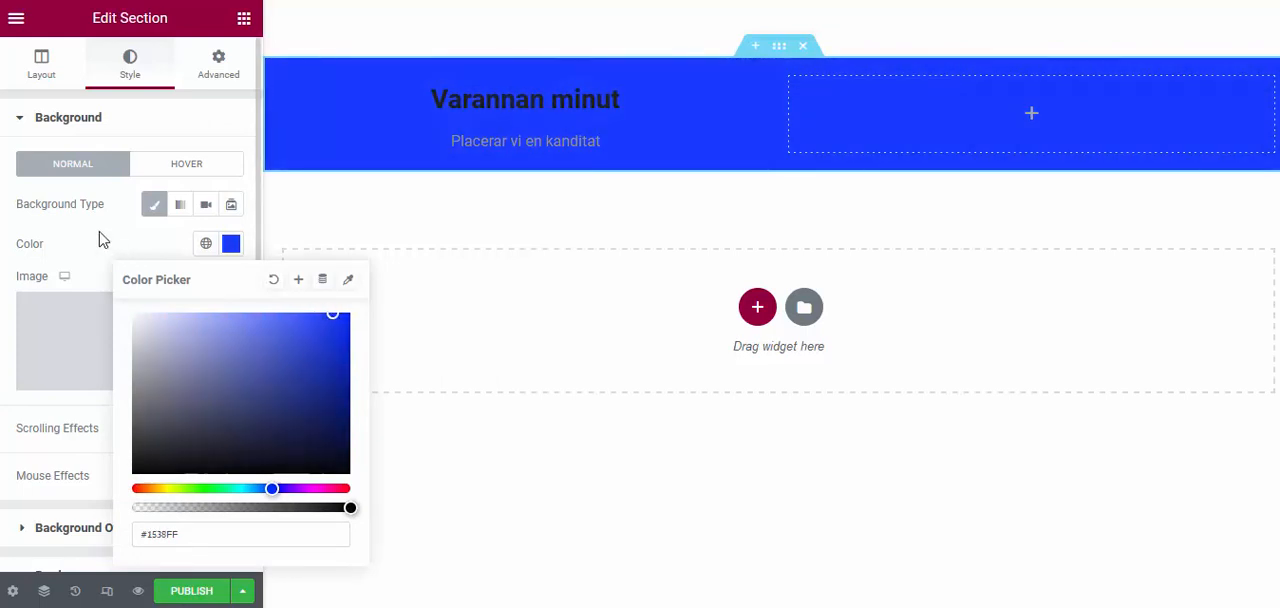
left_click(100, 237)
Change the "Varannan minut" image box title's color to near-white
left_click(557, 107)
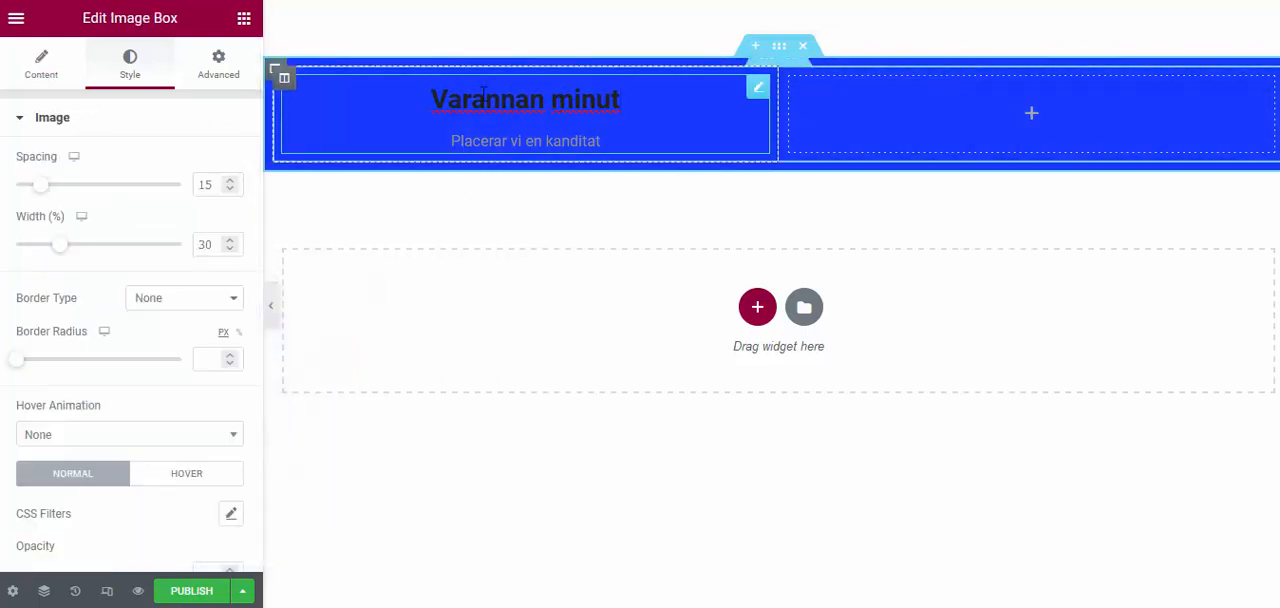
scroll(86, 271, "down", 5)
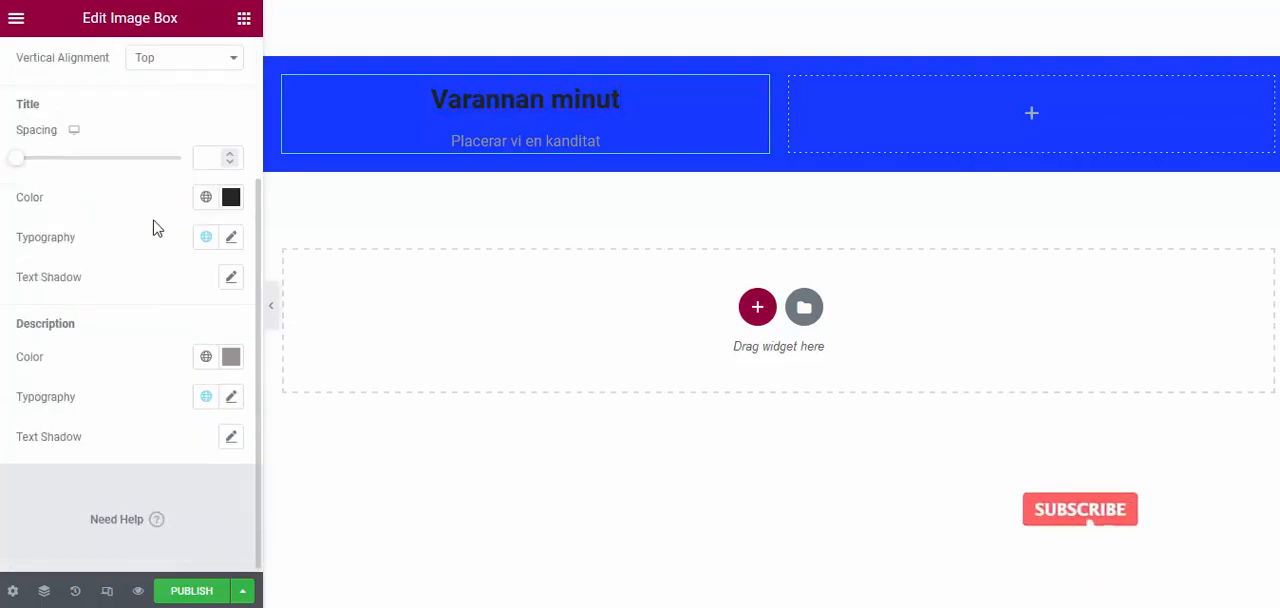
scroll(151, 226, "down", 4)
left_click(231, 197)
left_click_drag(225, 340, 134, 272)
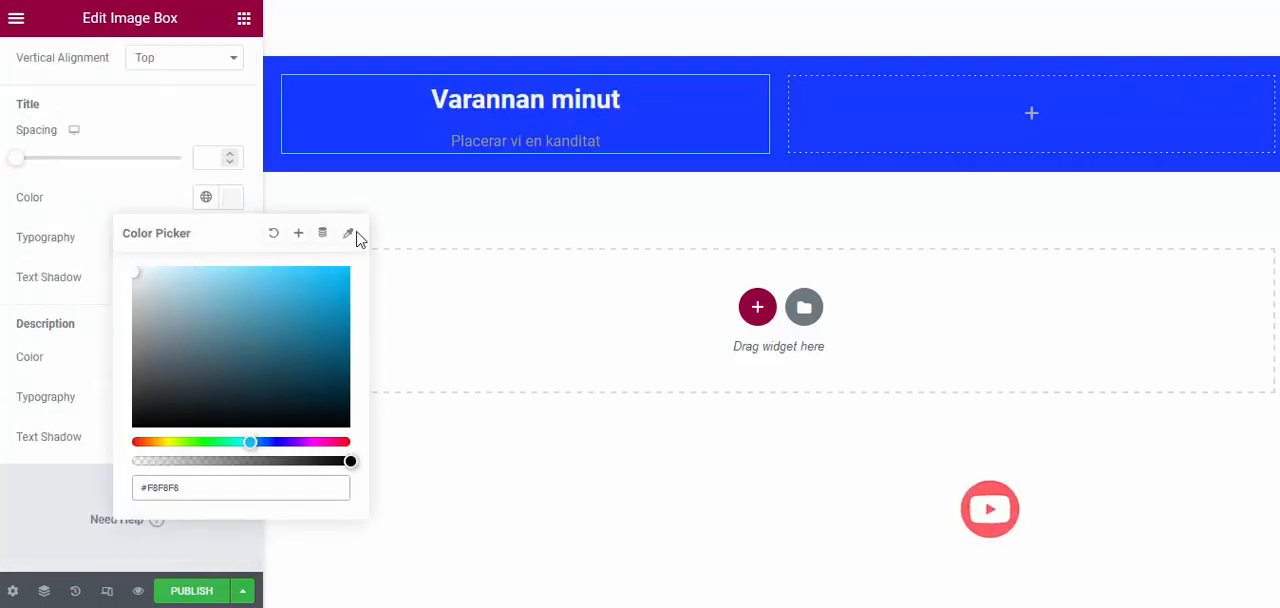
left_click(146, 191)
Change the image box description's color to the very light gray #EEEEEE
left_click(233, 361)
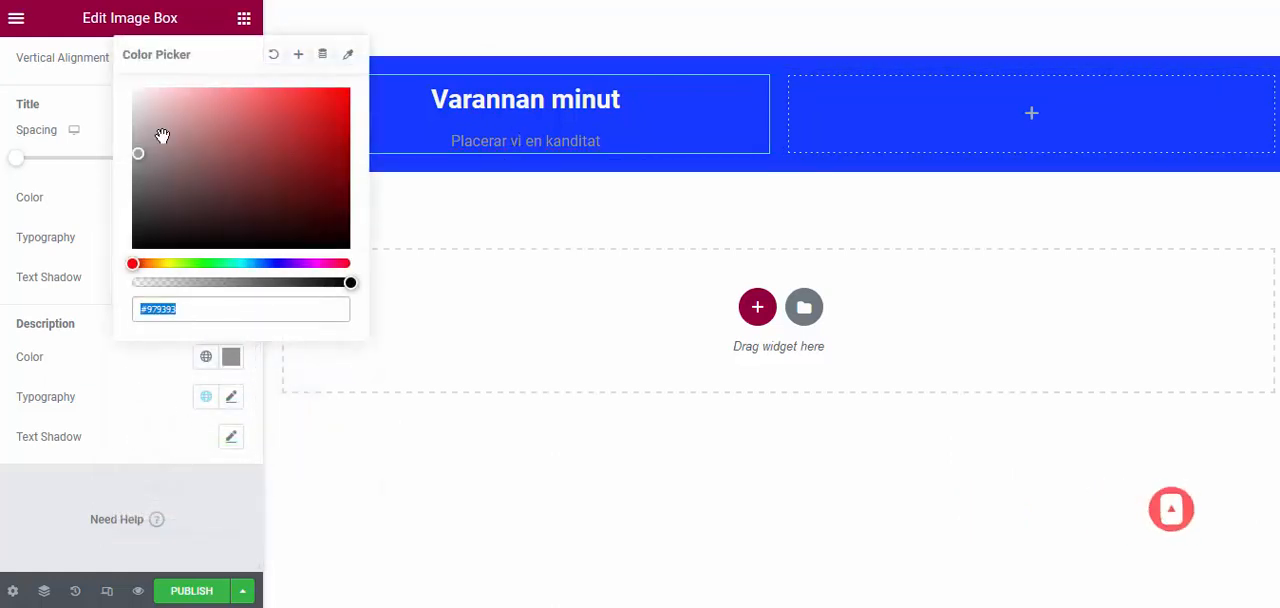
left_click_drag(140, 150, 134, 97)
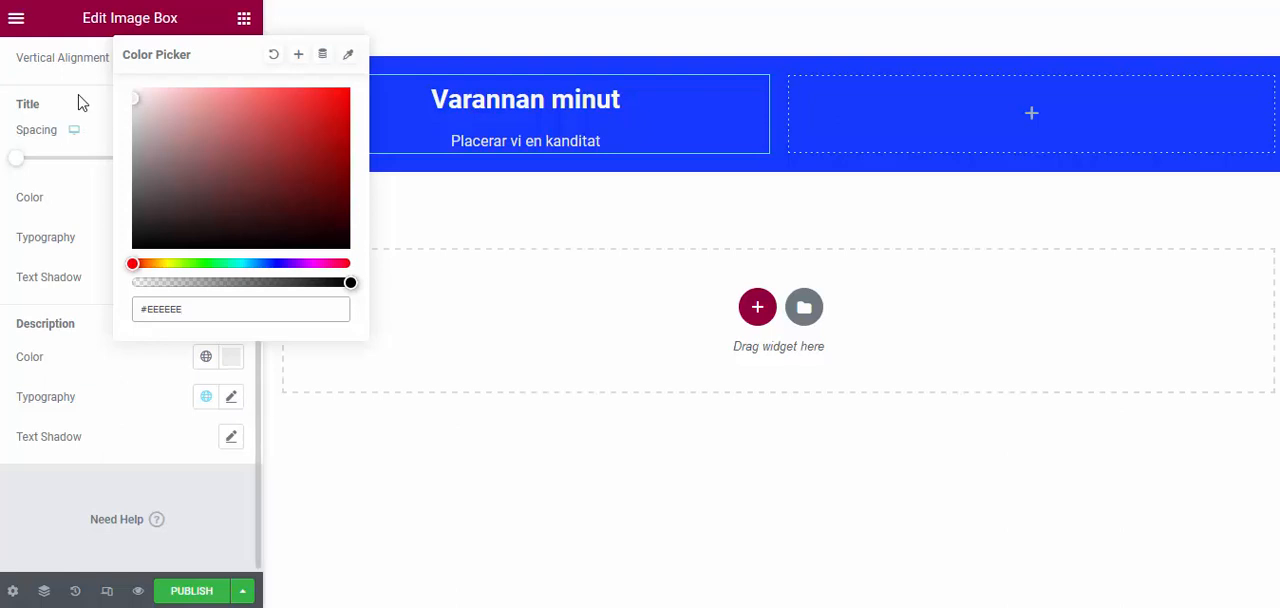
left_click(77, 100)
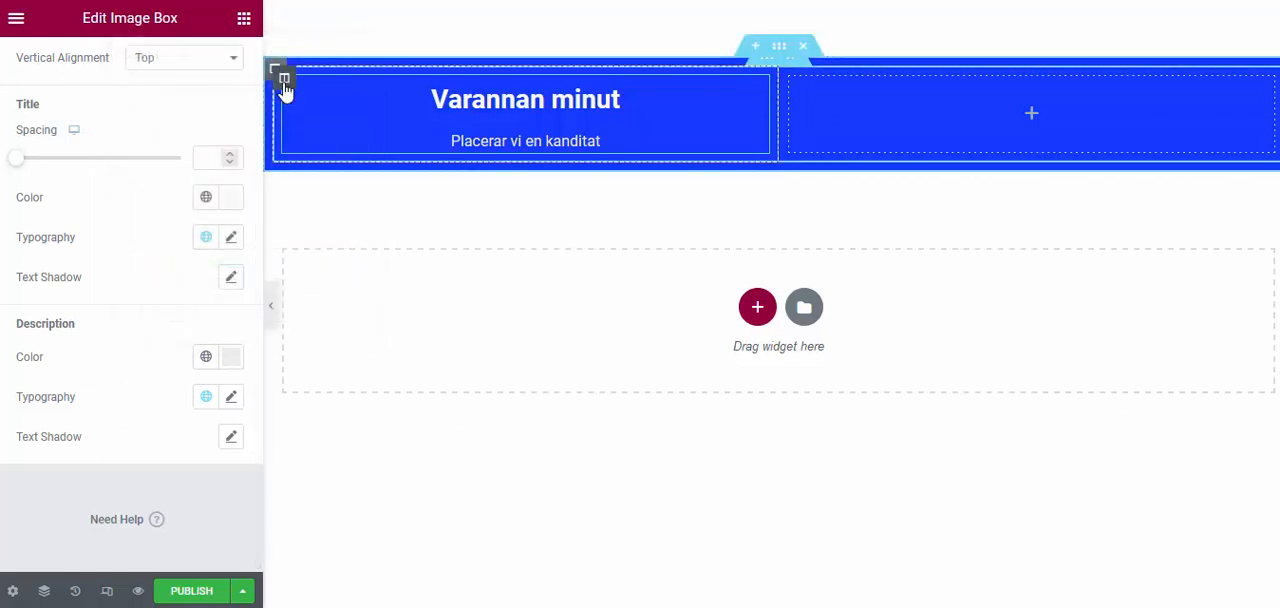
Unlink the padding of the column holding the image box and set its top and bottom padding to 60 px
right_click(285, 88)
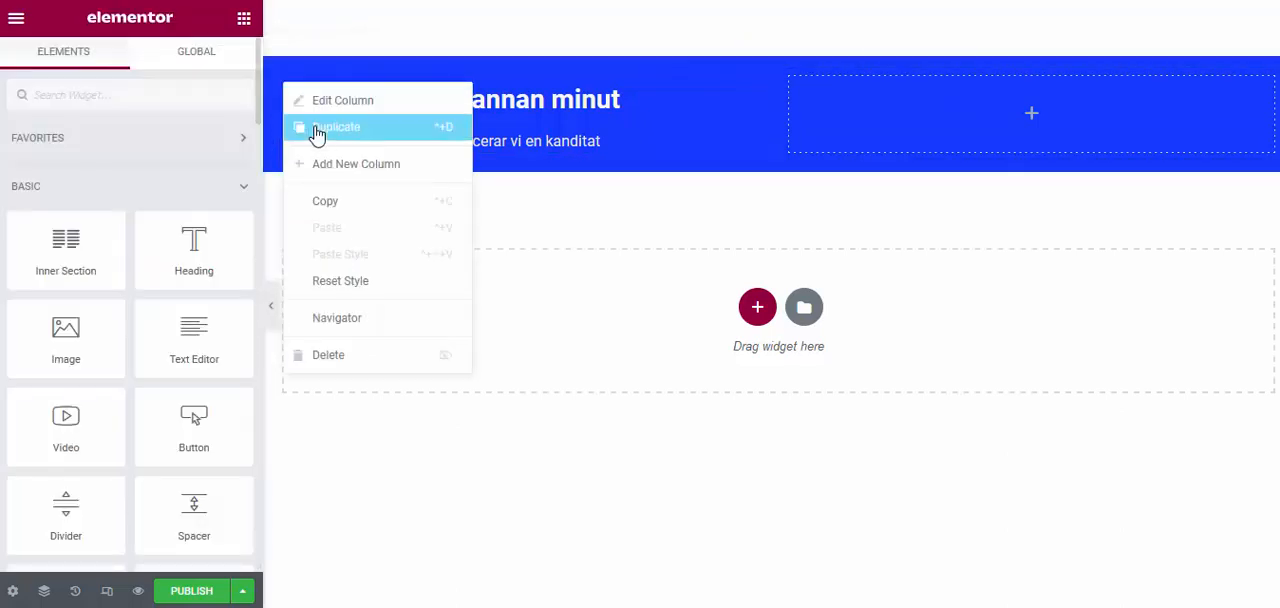
left_click(282, 84)
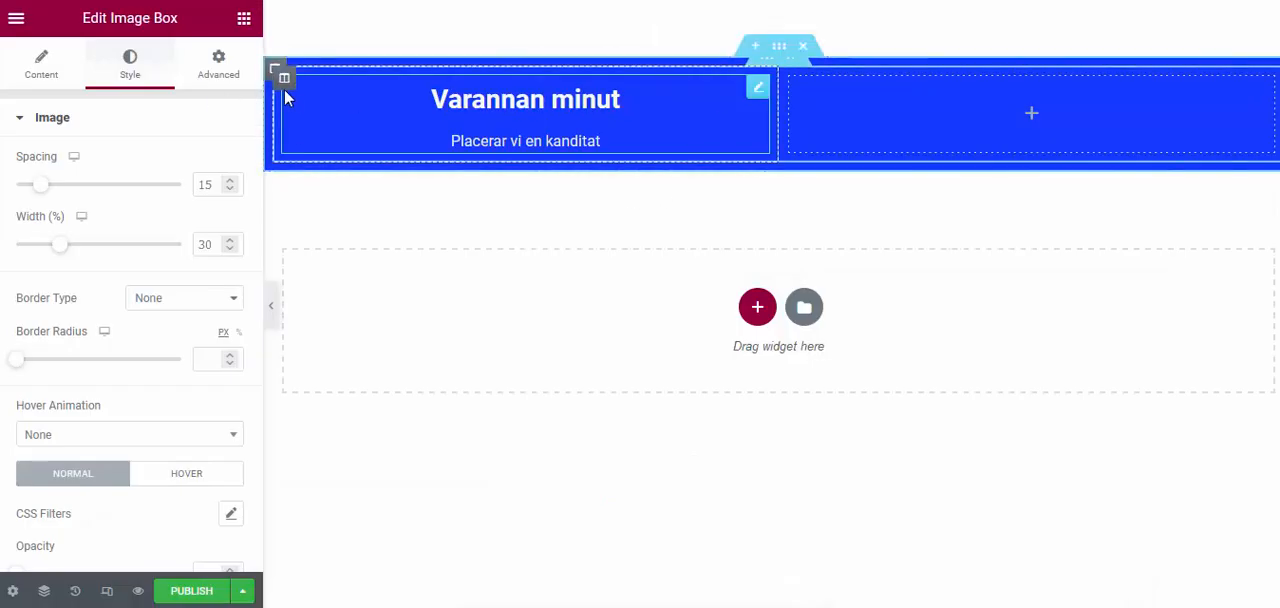
left_click(284, 80)
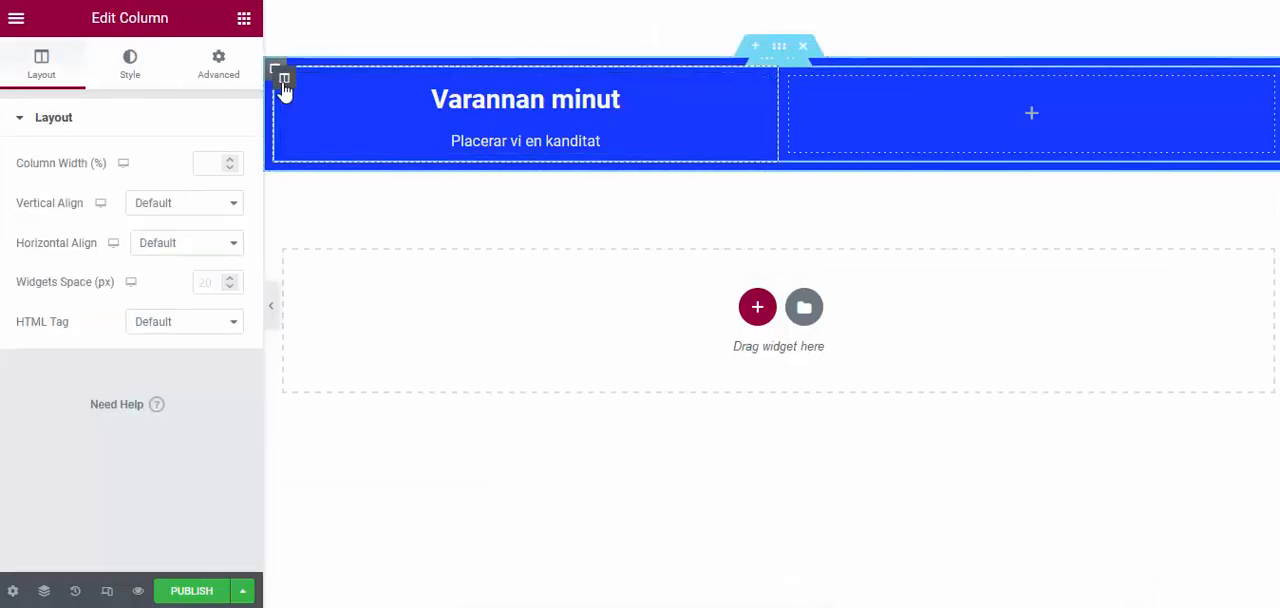
left_click(205, 68)
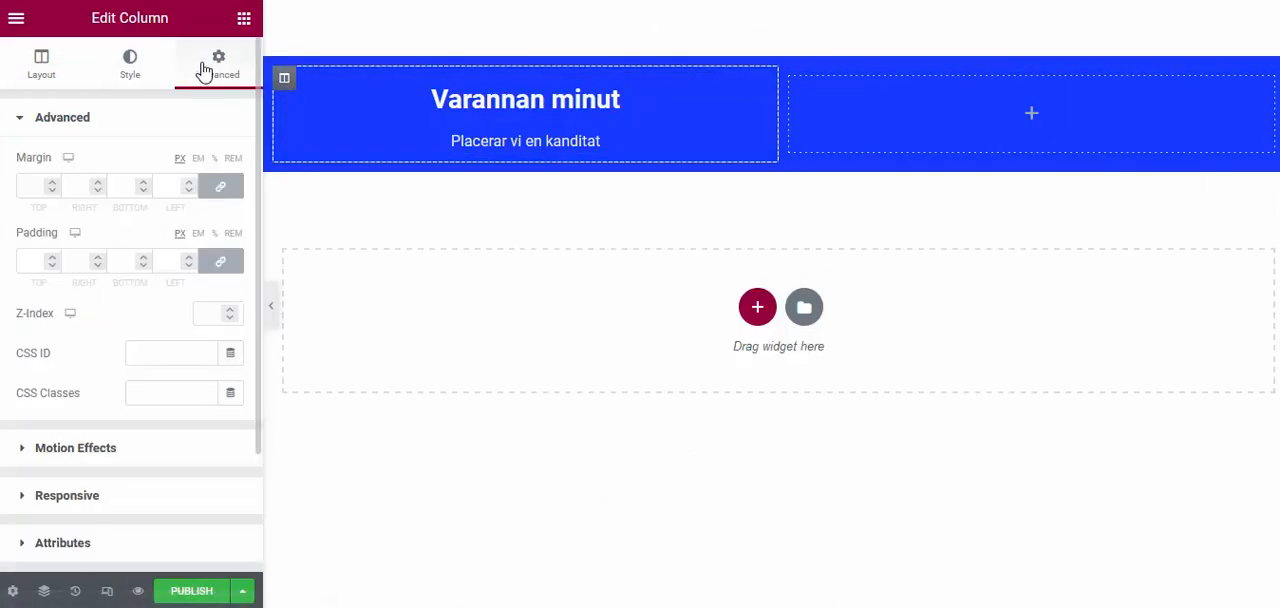
left_click(214, 265)
left_click_drag(38, 261, 4, 260)
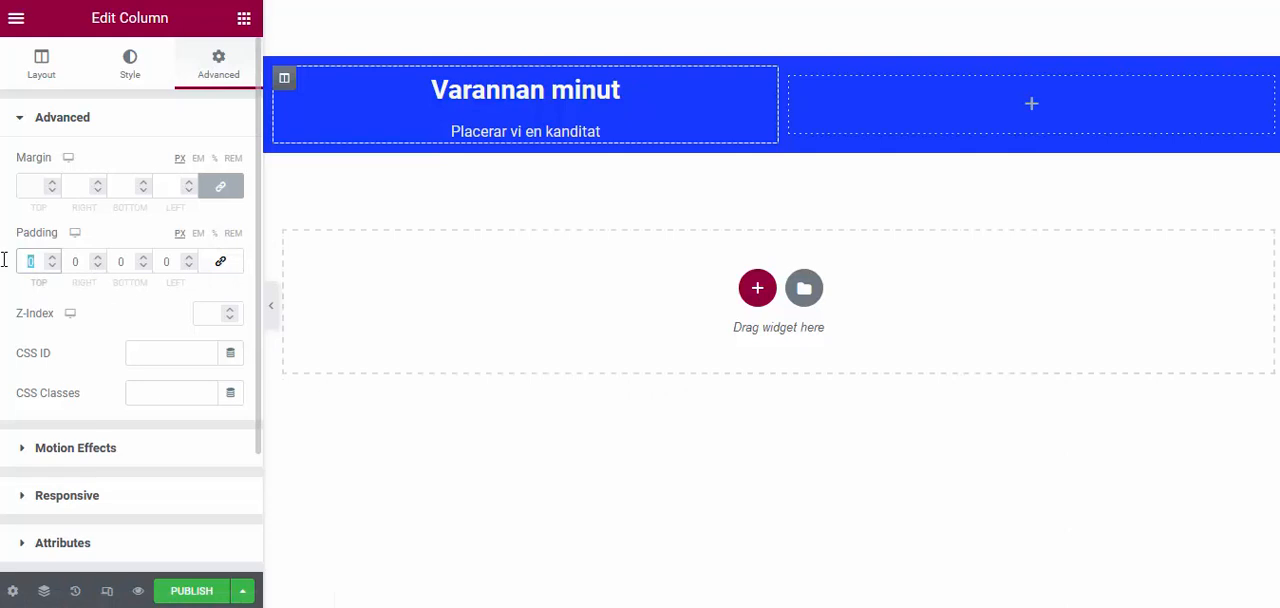
type("60")
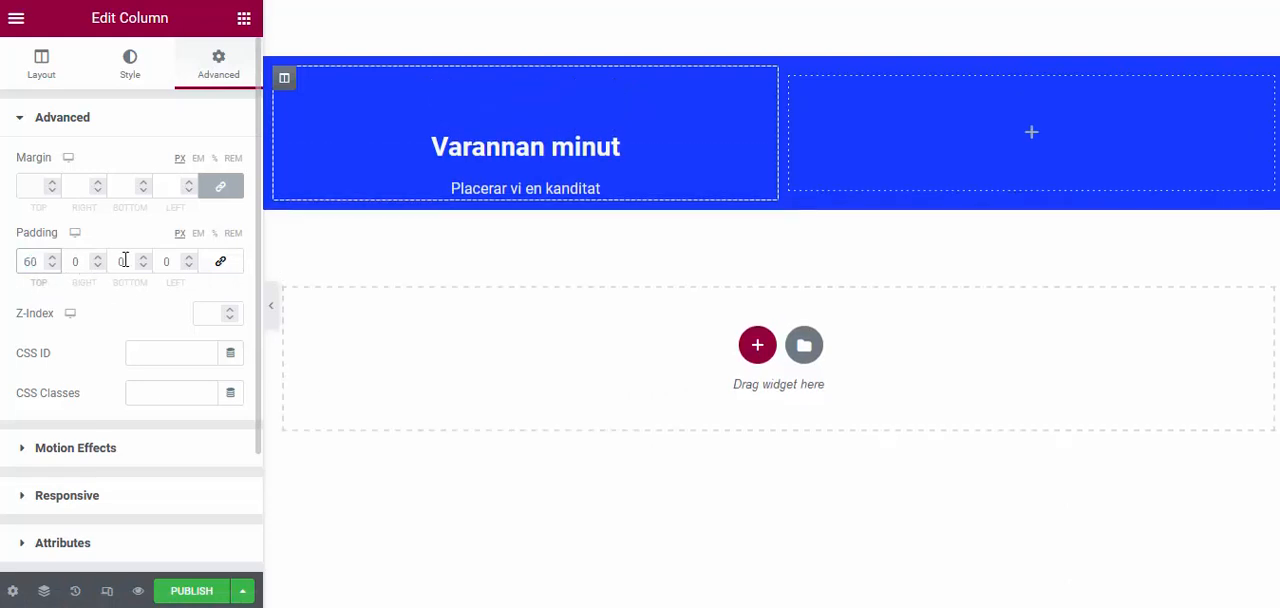
left_click_drag(125, 260, 73, 270)
type("60")
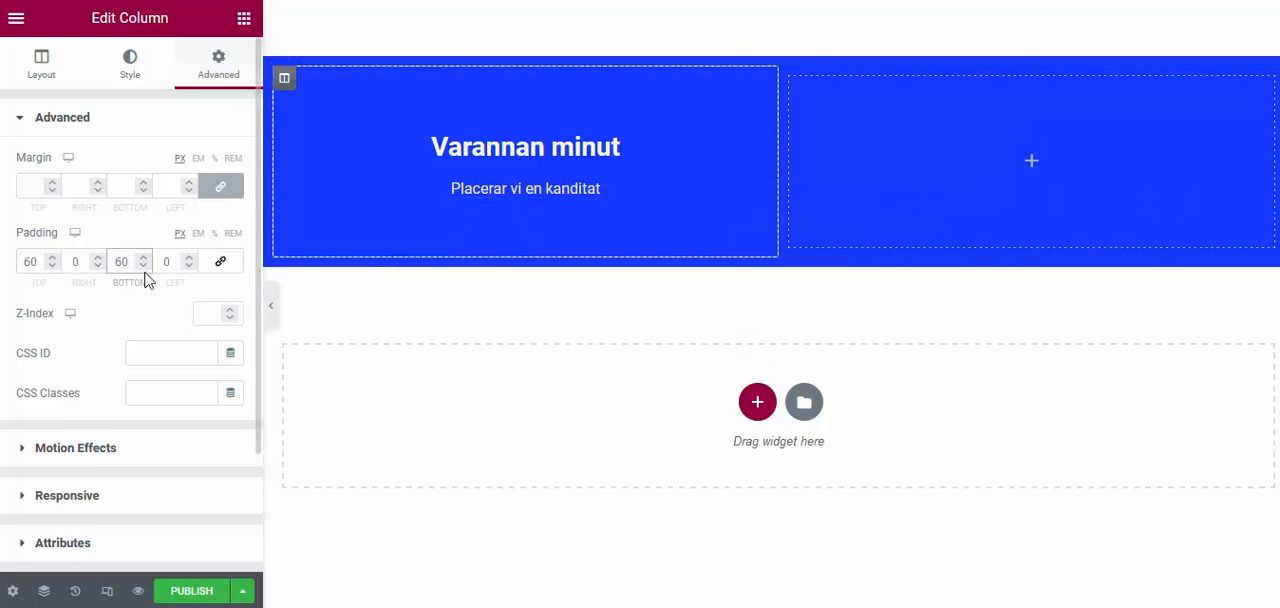
Give the column a solid border with width 1 on its right side only, and preview the divider
left_click(128, 66)
left_click(66, 264)
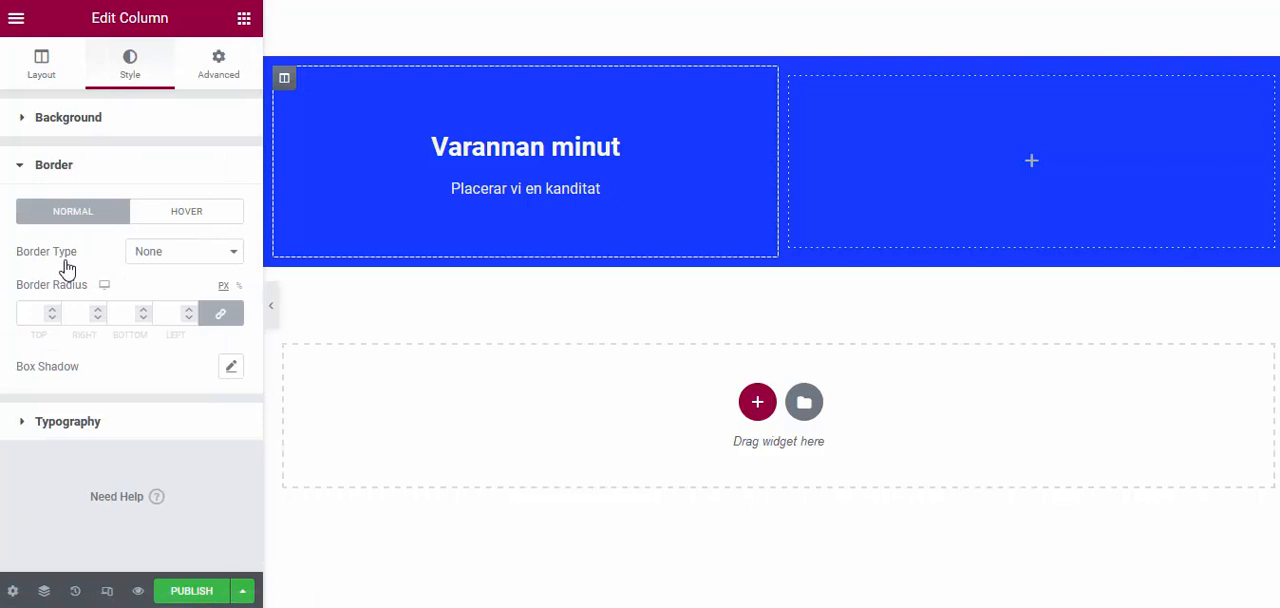
left_click(181, 257)
left_click(156, 298)
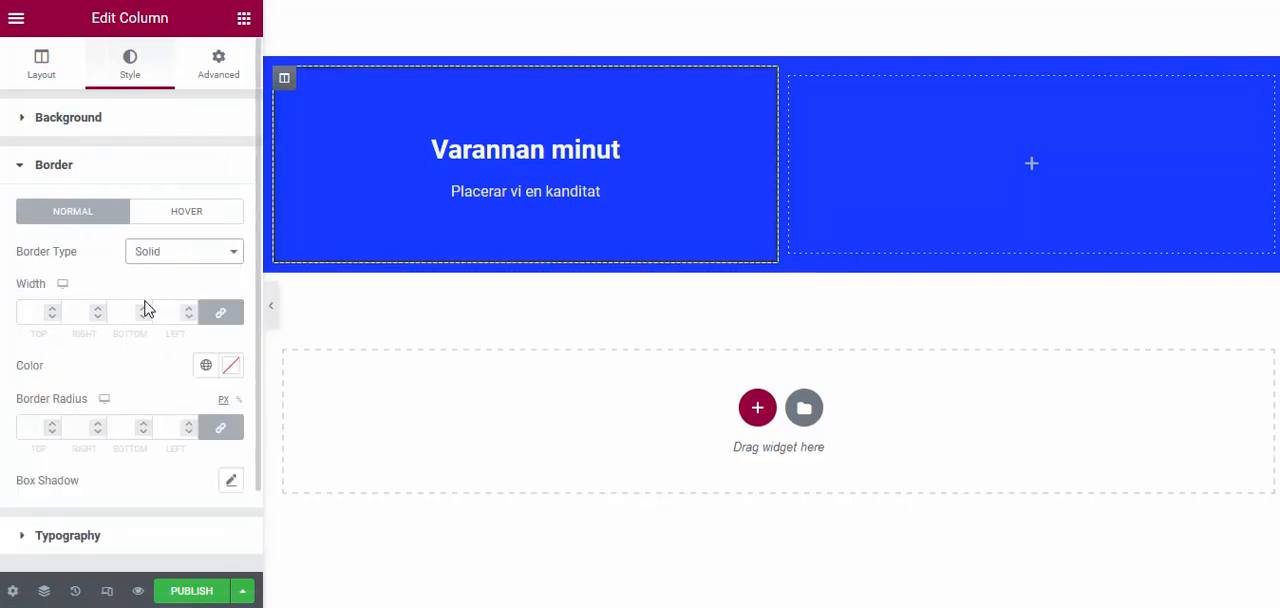
left_click(220, 313)
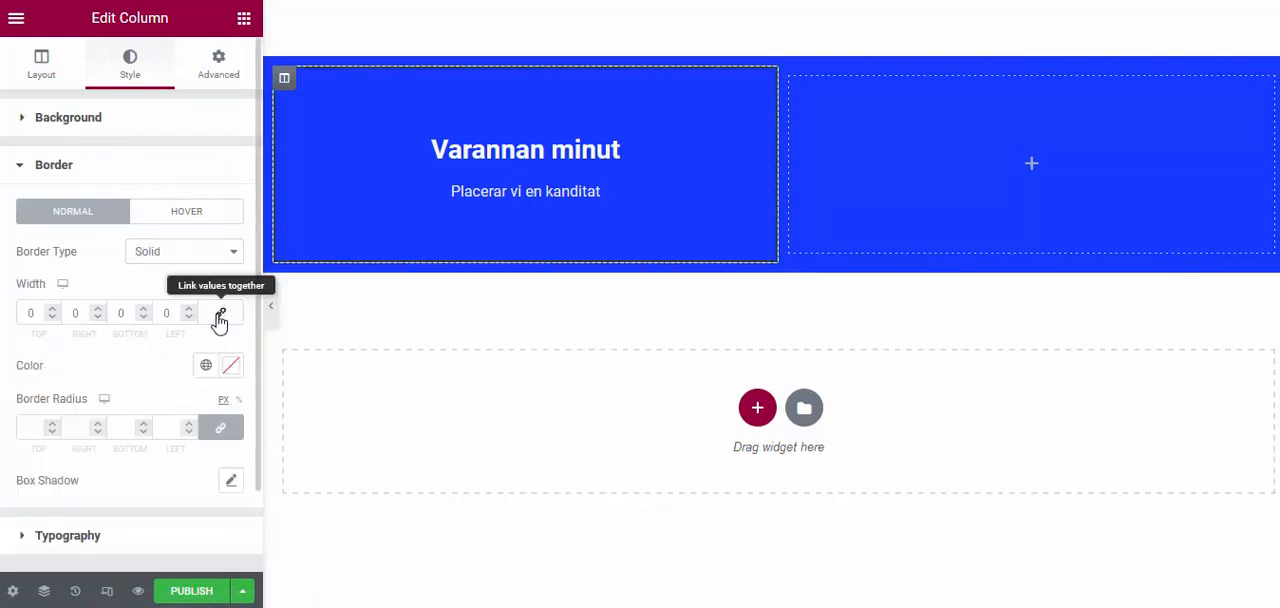
left_click_drag(83, 316, 34, 318)
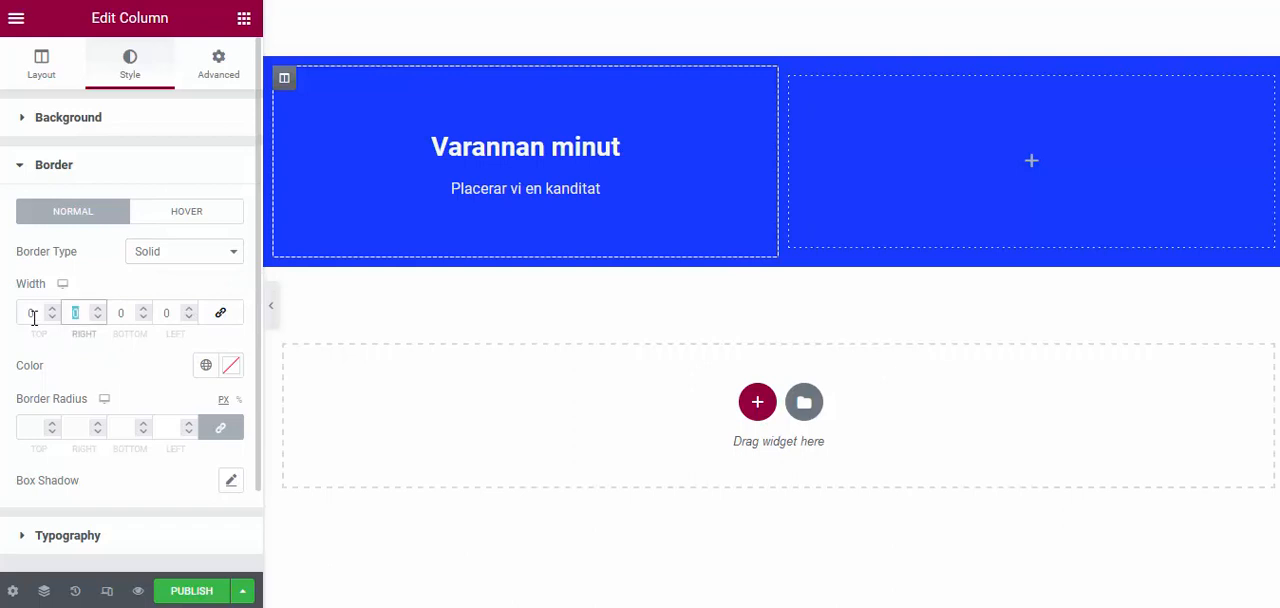
type("1")
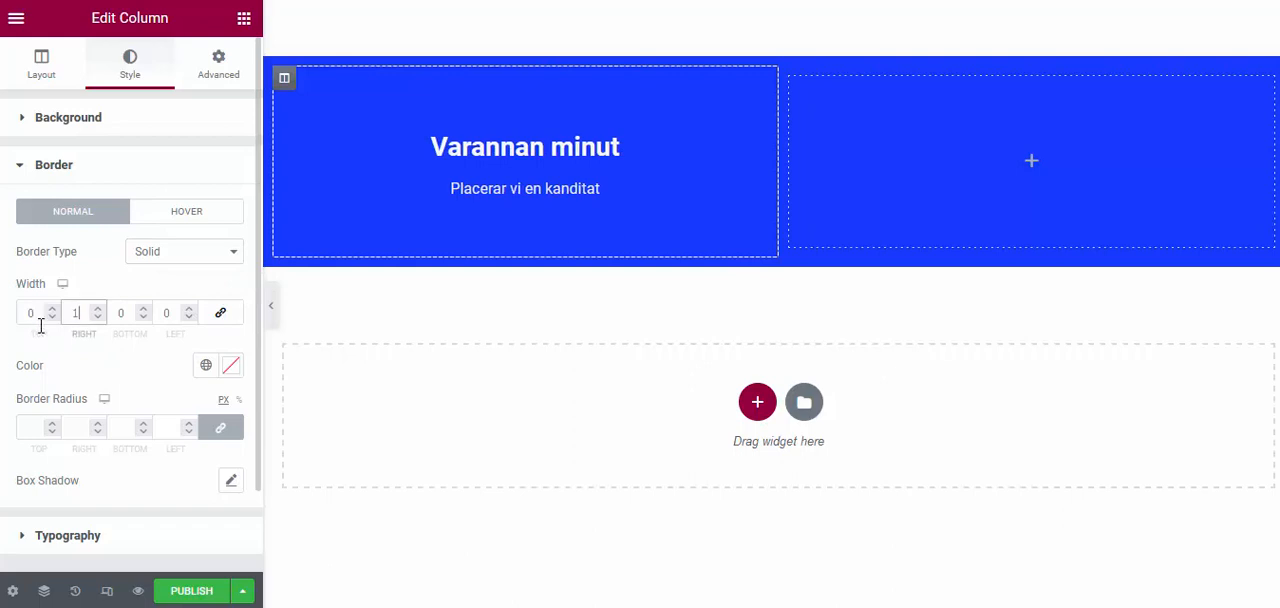
left_click(270, 311)
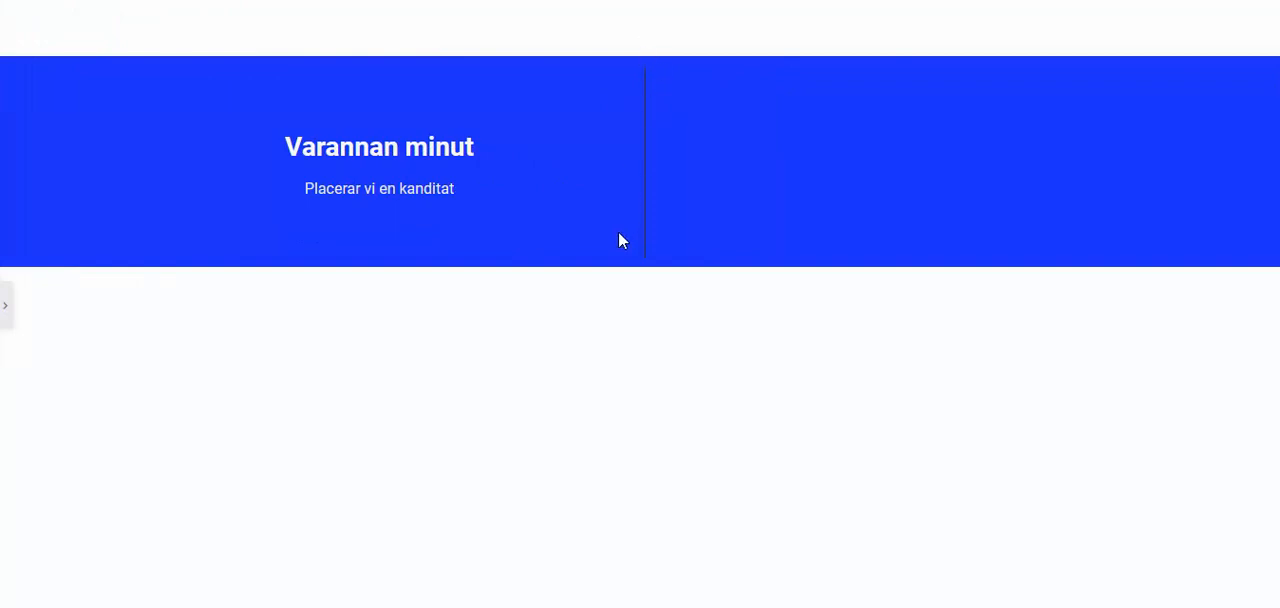
left_click(7, 310)
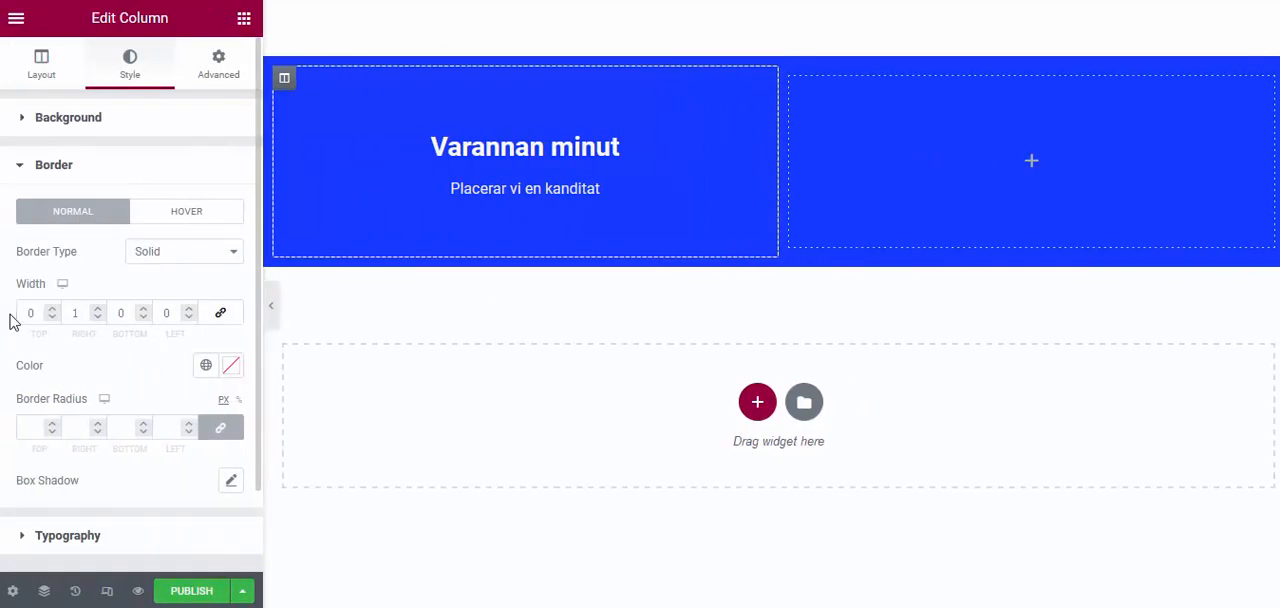
Change the column's border color to white
left_click(232, 372)
left_click(226, 189)
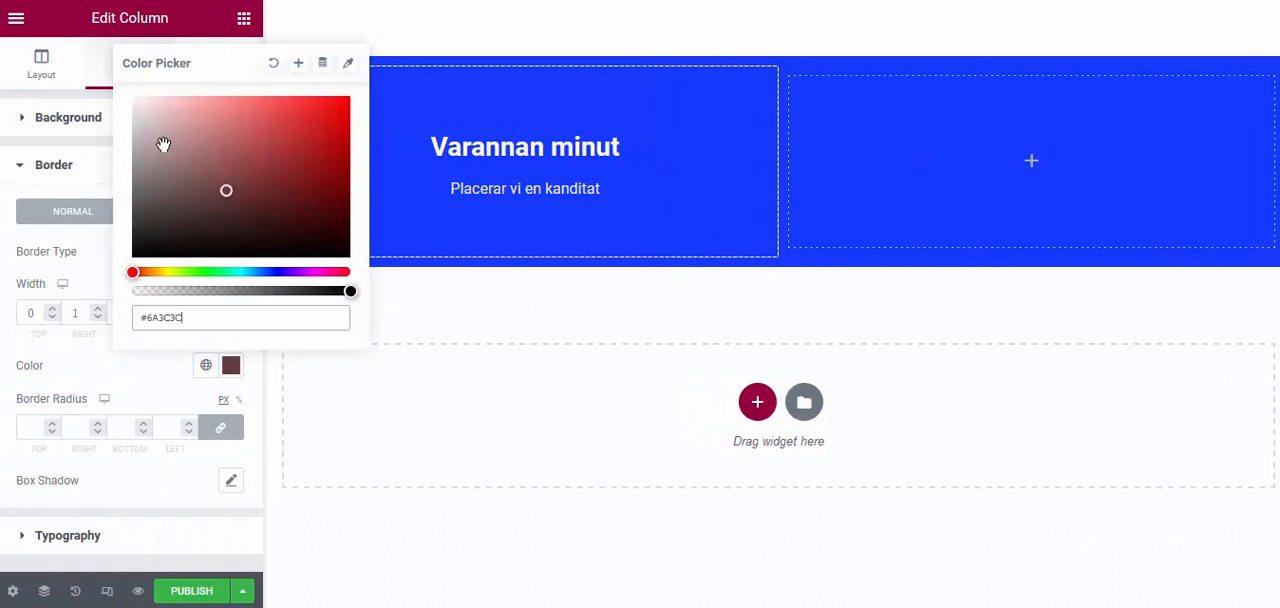
left_click_drag(140, 104, 112, 100)
left_click(100, 346)
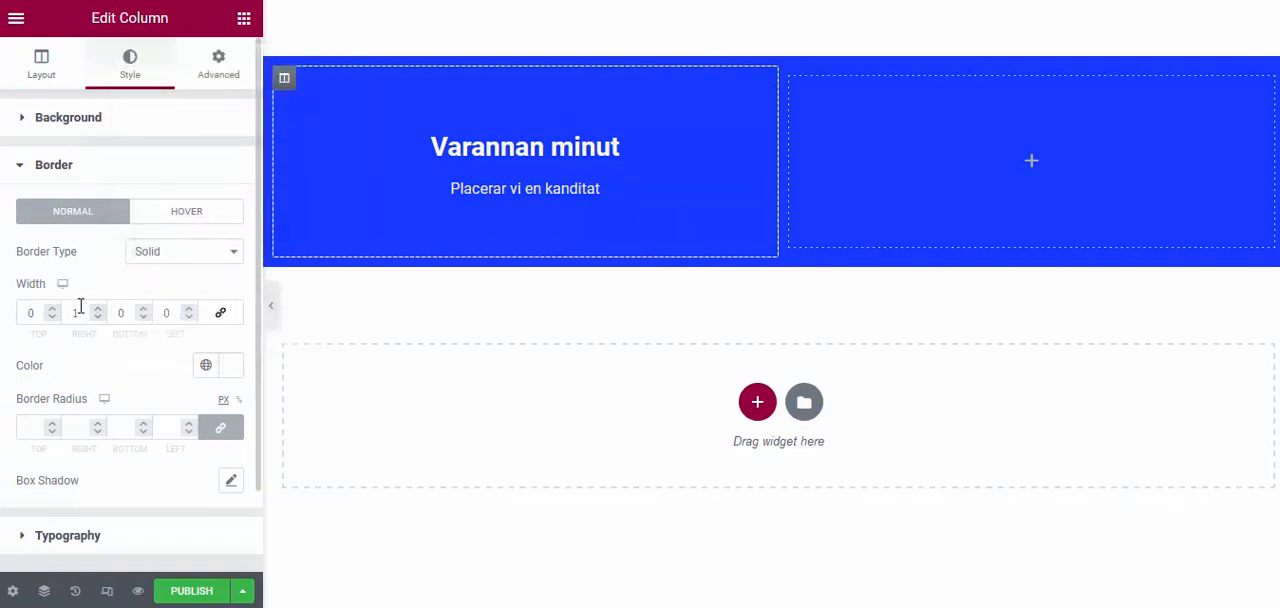
left_click(25, 166)
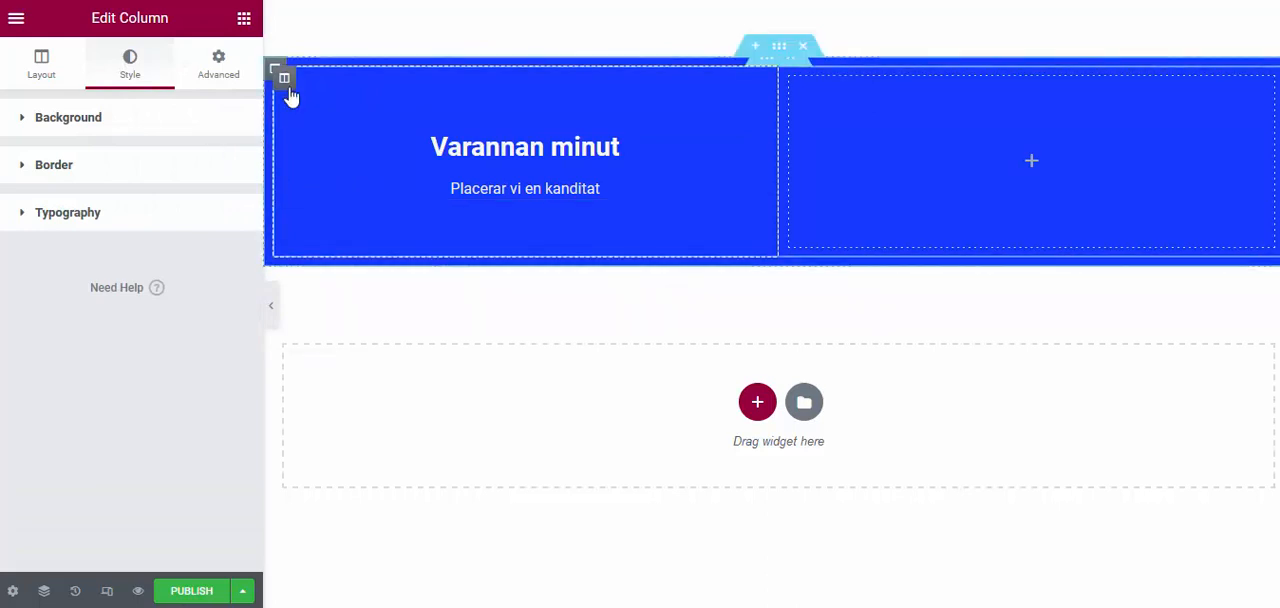
Select the inner section through the Navigator, set its top and bottom margins to -8 px, and preview the strip
left_click(43, 591)
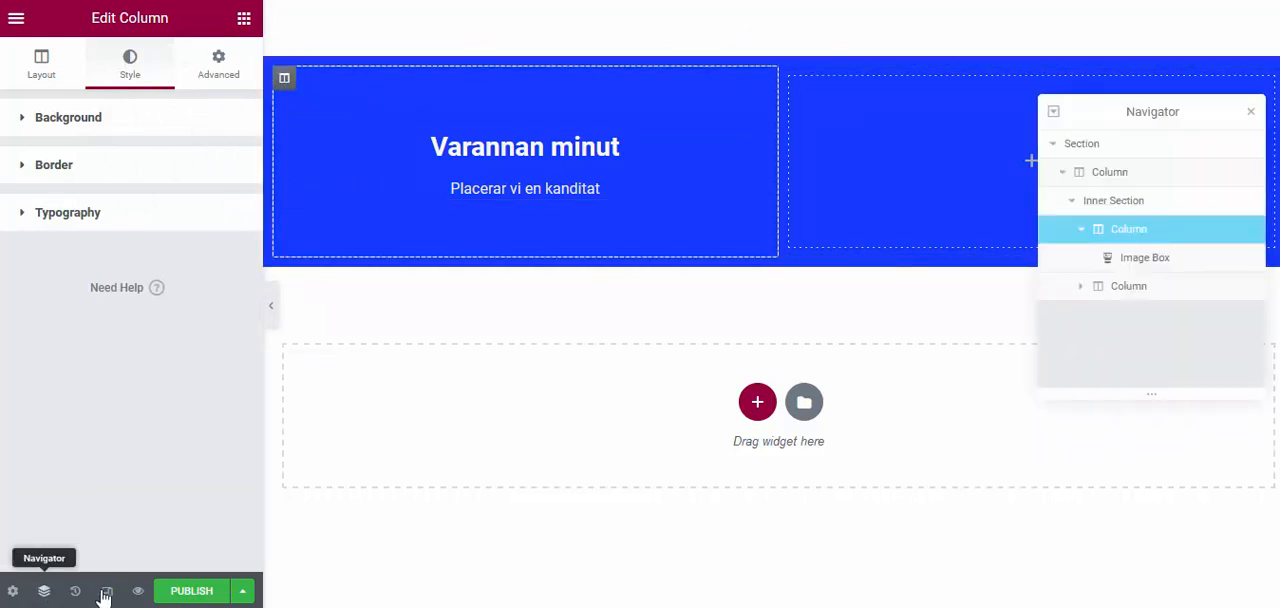
left_click(1105, 201)
left_click(220, 62)
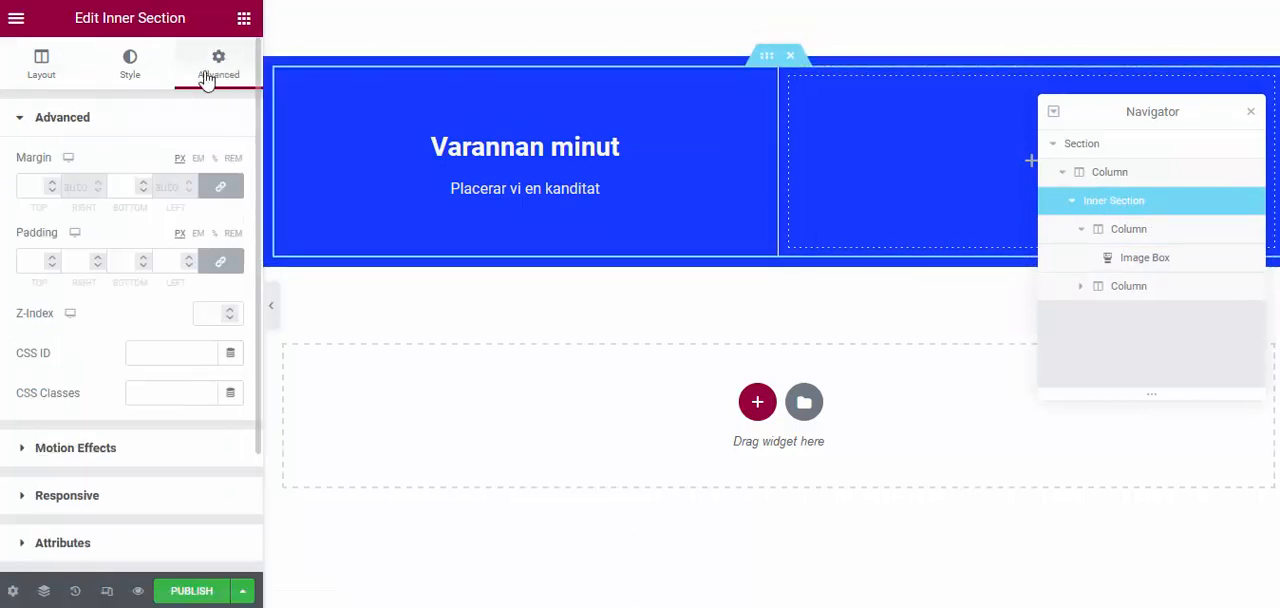
left_click_drag(38, 188, 13, 189)
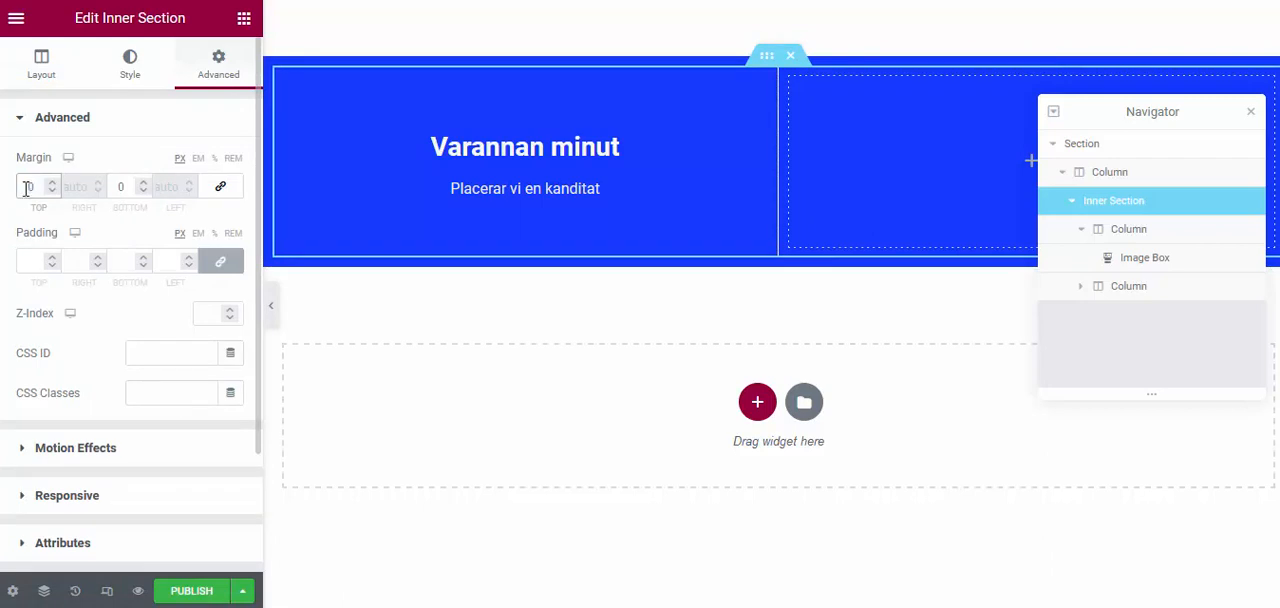
type("8")
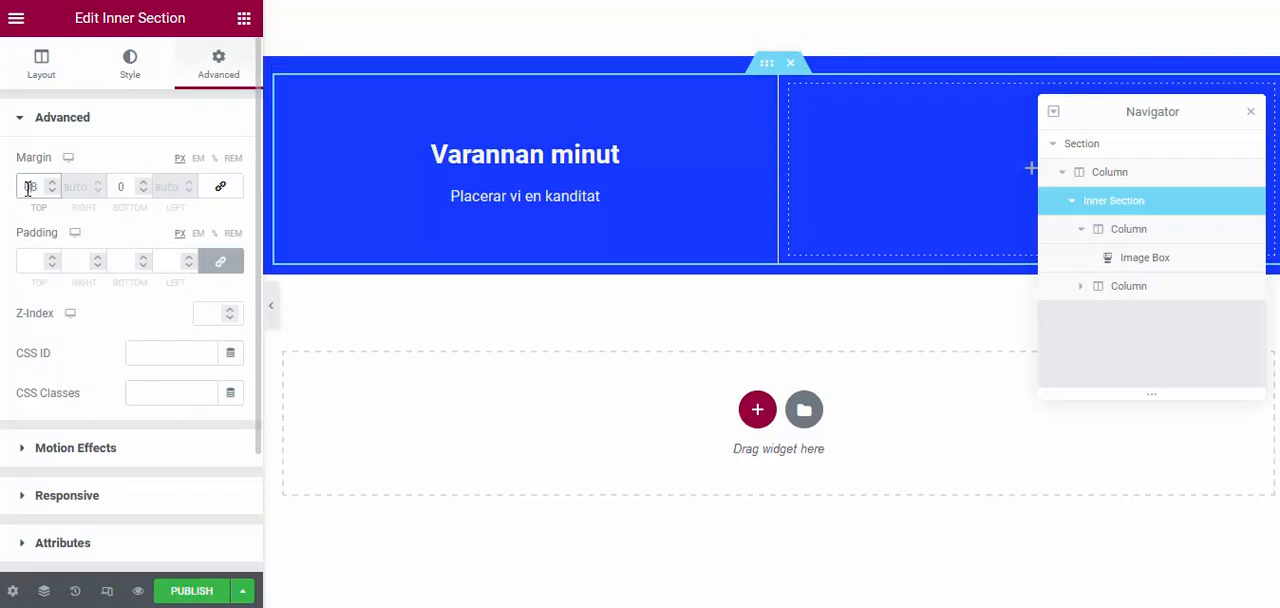
type("-")
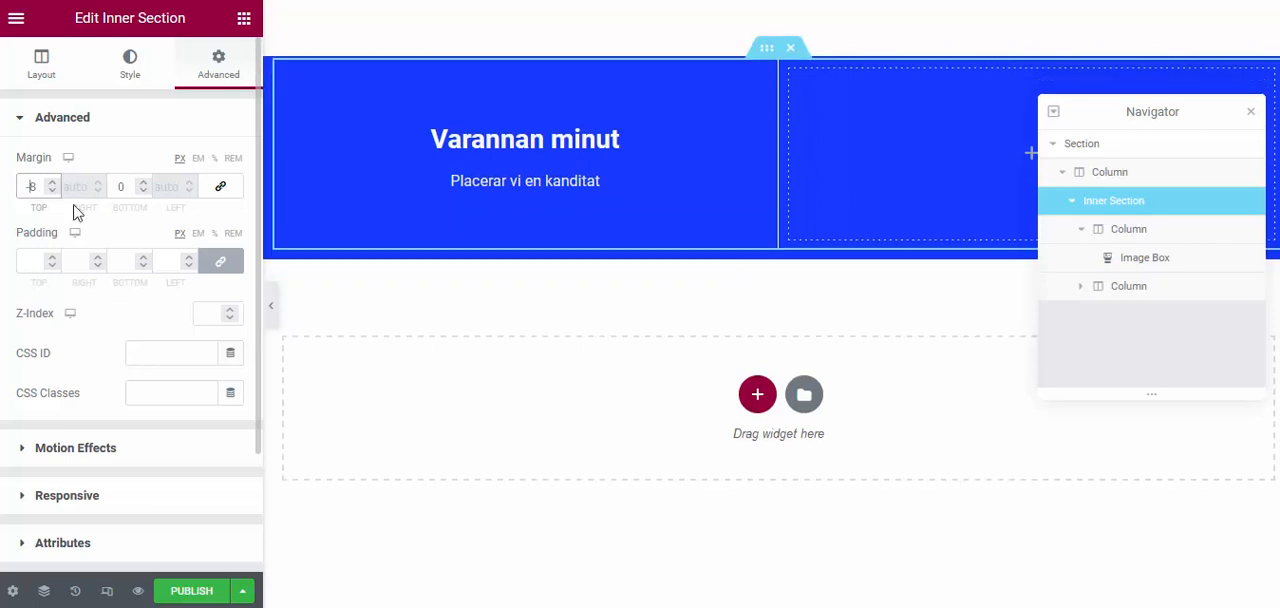
left_click(131, 188)
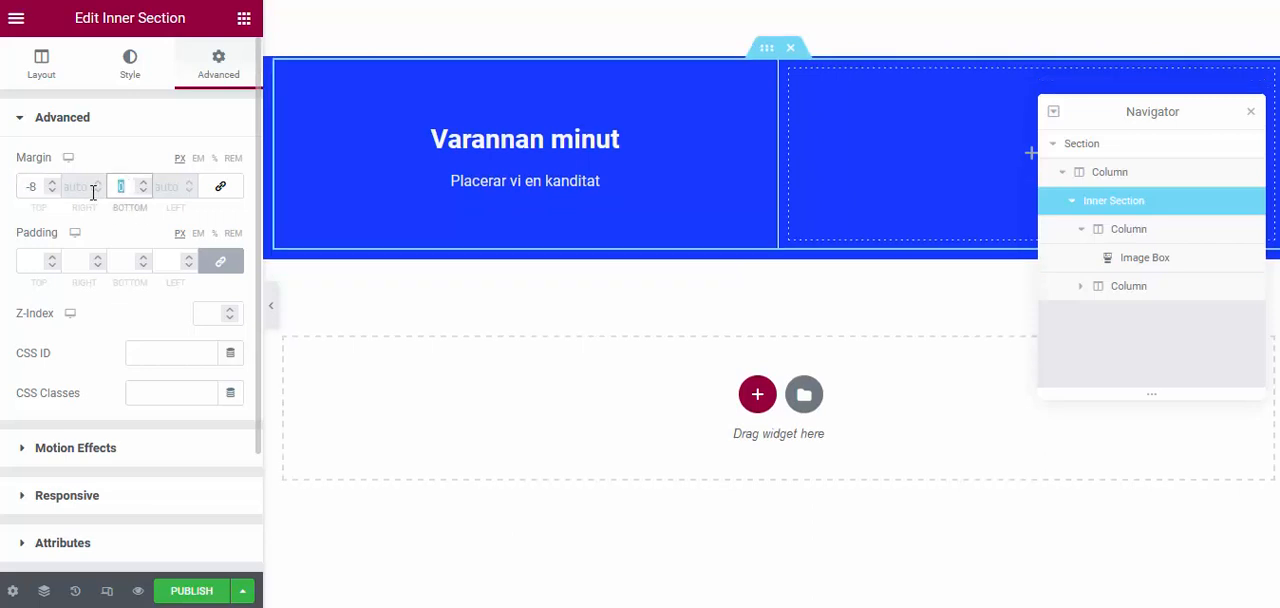
type("8")
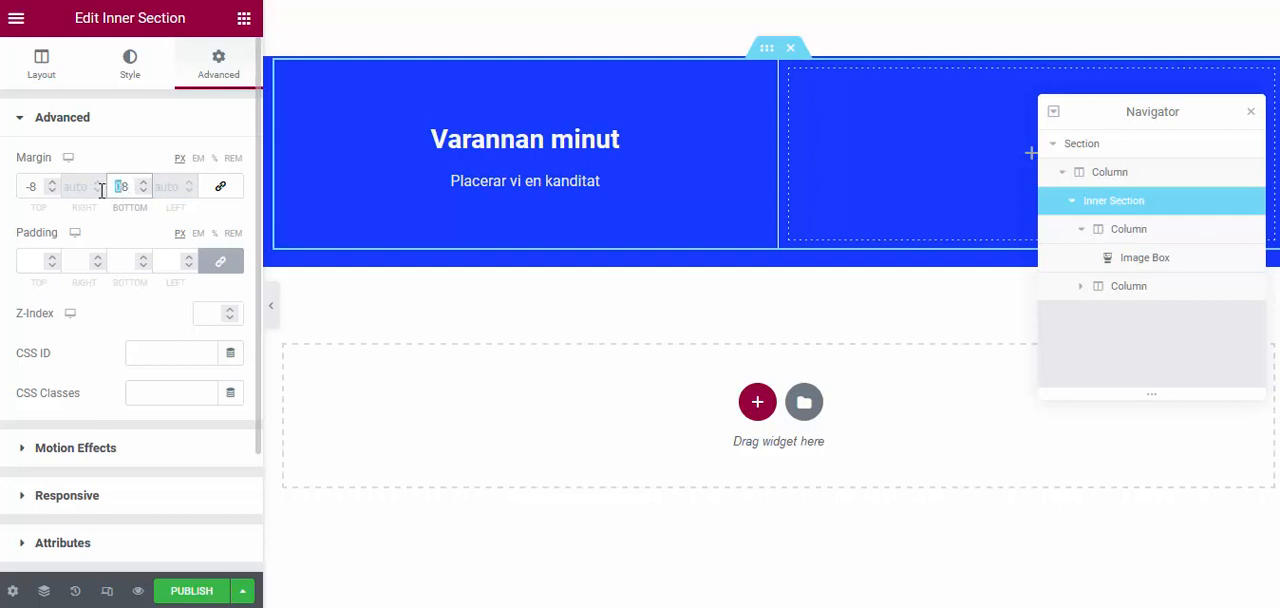
type("-8")
left_click(271, 315)
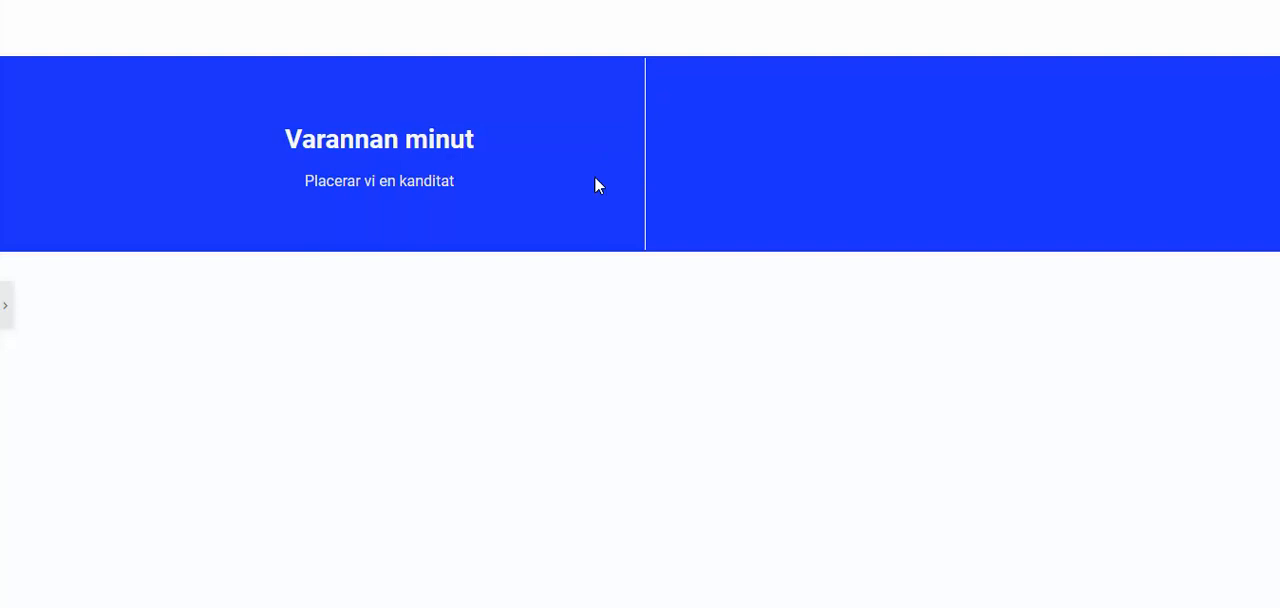
left_click(5, 305)
Duplicate the first "Varannan minut" column twice and preview the strip
right_click(285, 76)
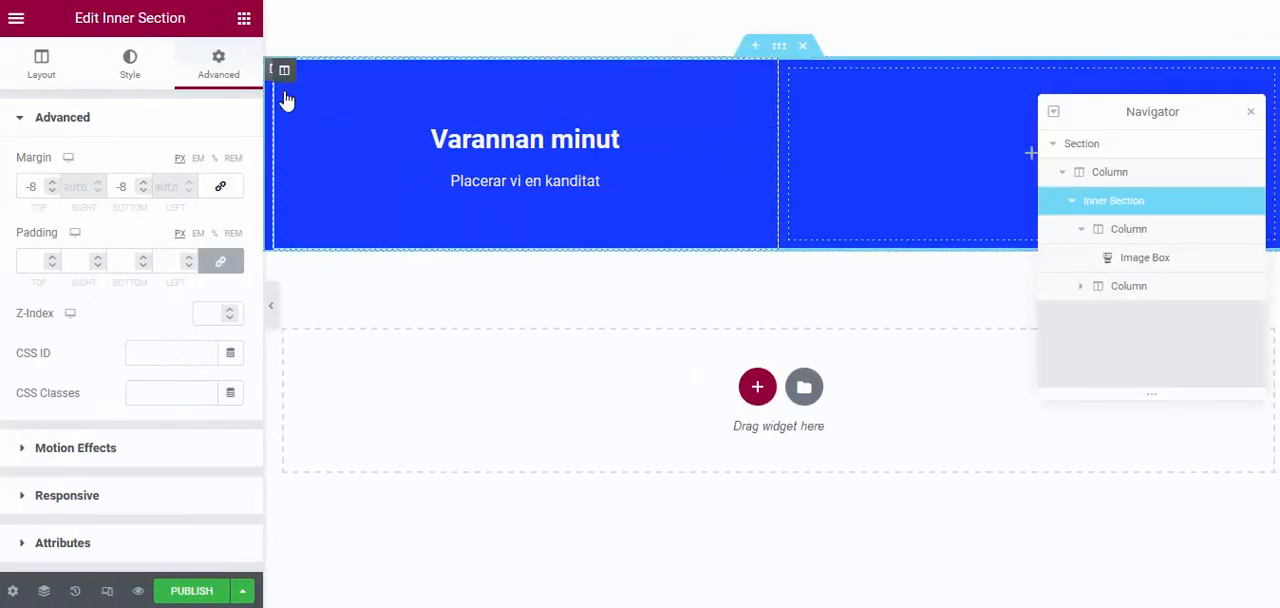
left_click(322, 120)
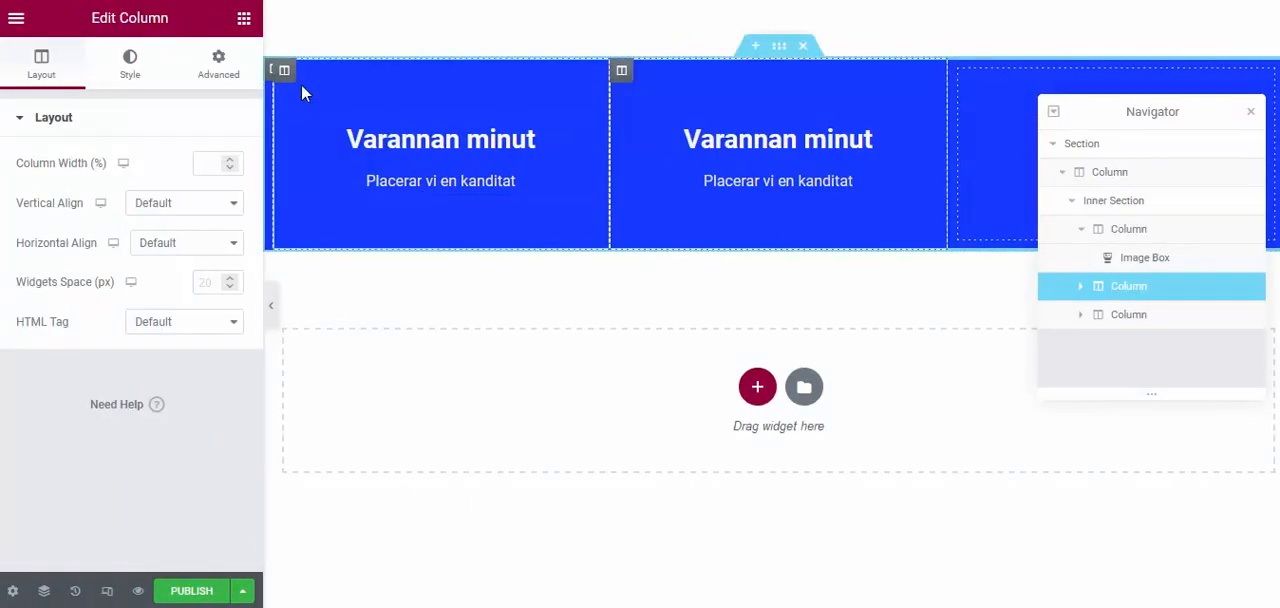
right_click(285, 76)
left_click(321, 120)
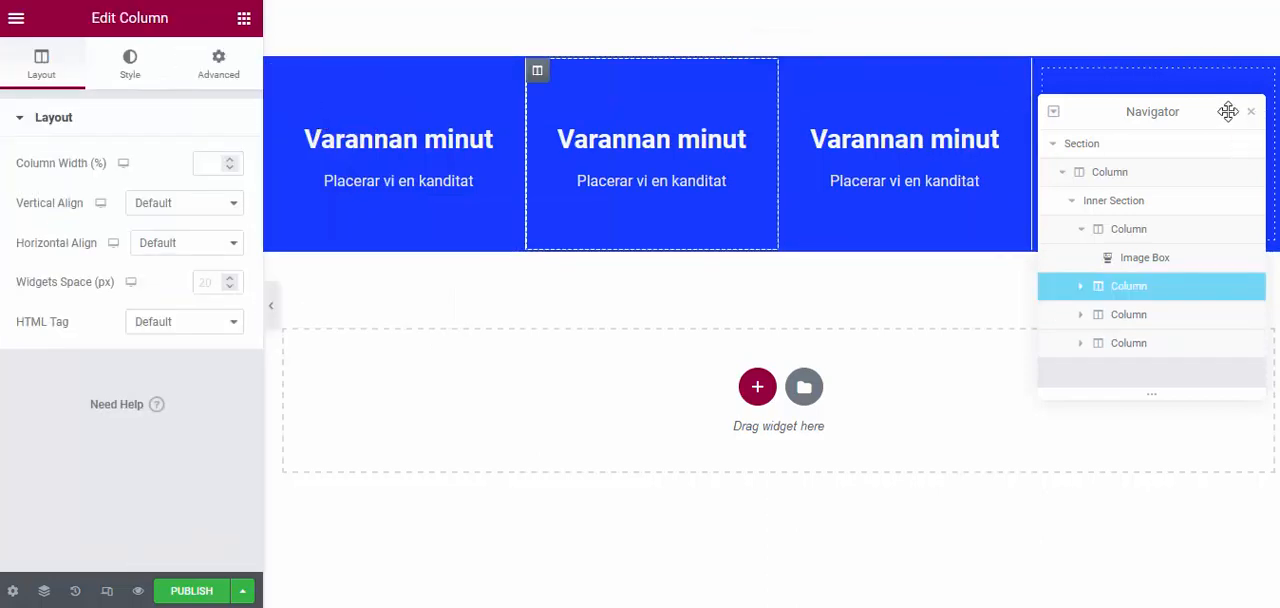
left_click(270, 305)
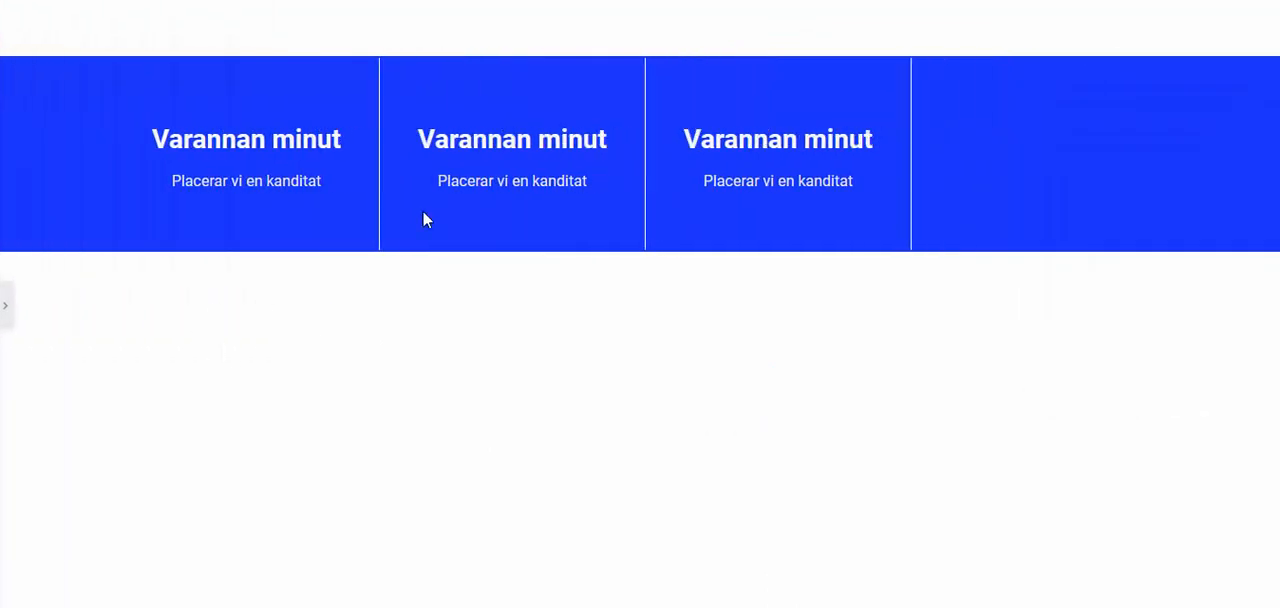
left_click(5, 305)
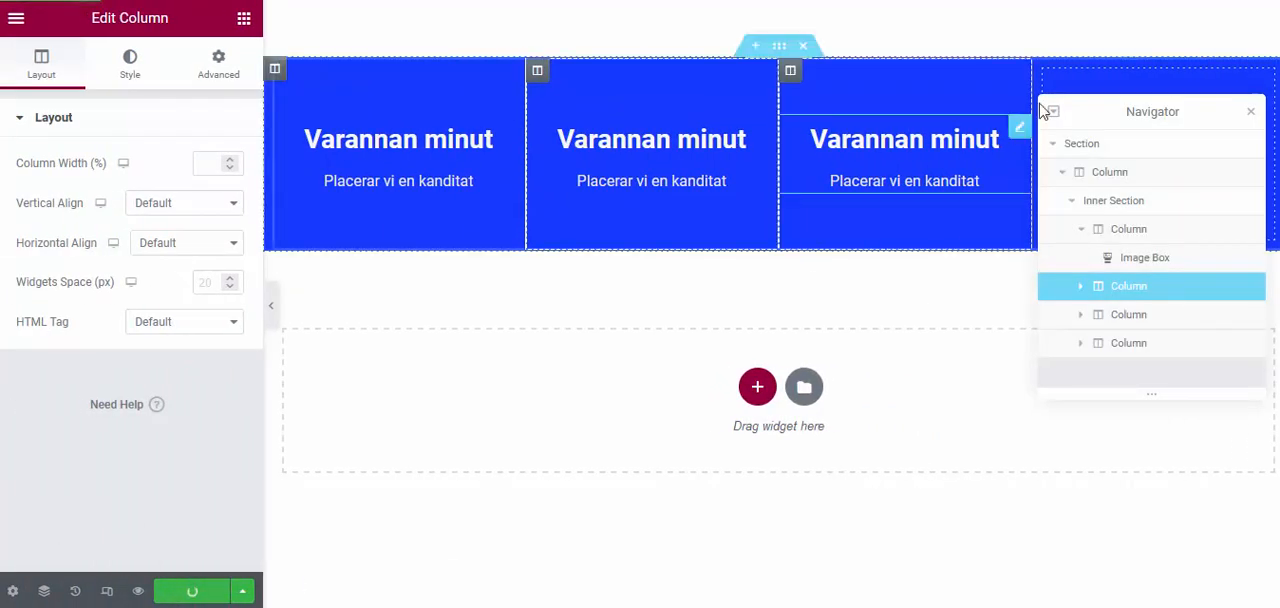
Delete the empty last column of the strip and update the page, checking the full-width preview
right_click(1077, 87)
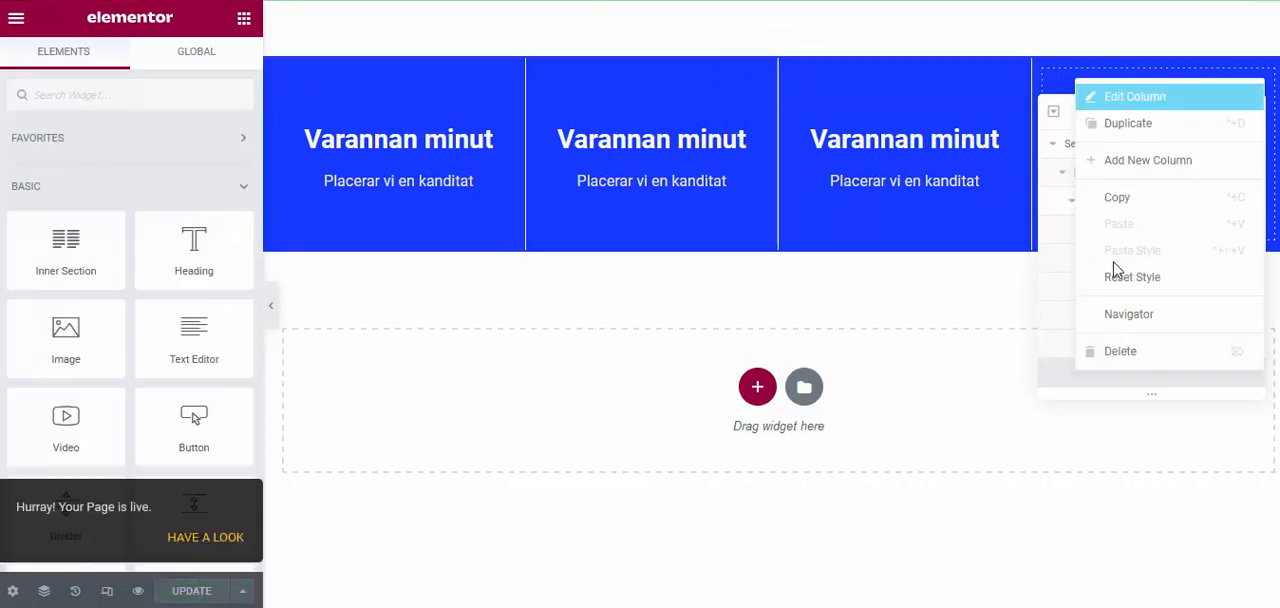
left_click(1120, 350)
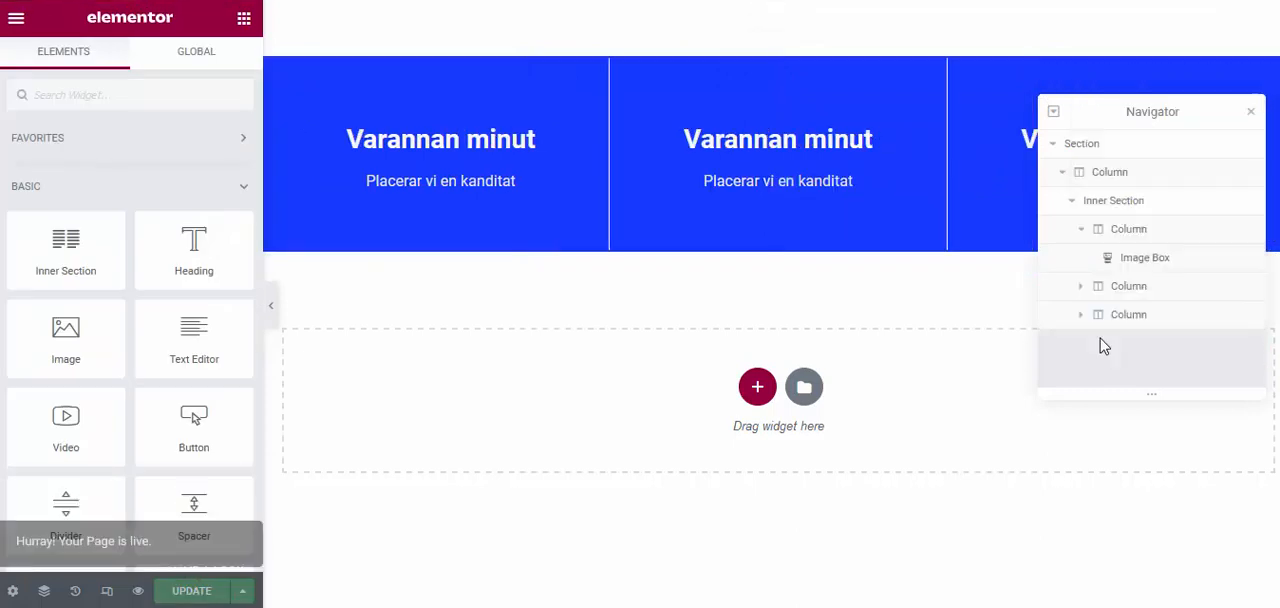
left_click(1250, 111)
left_click(192, 596)
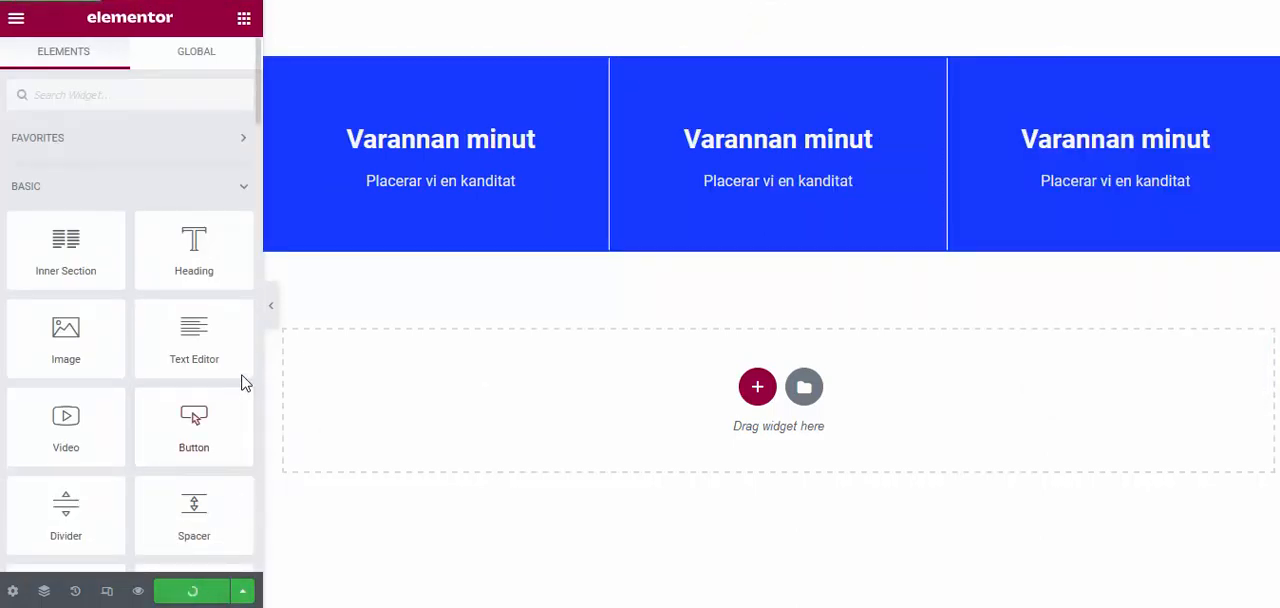
left_click(277, 326)
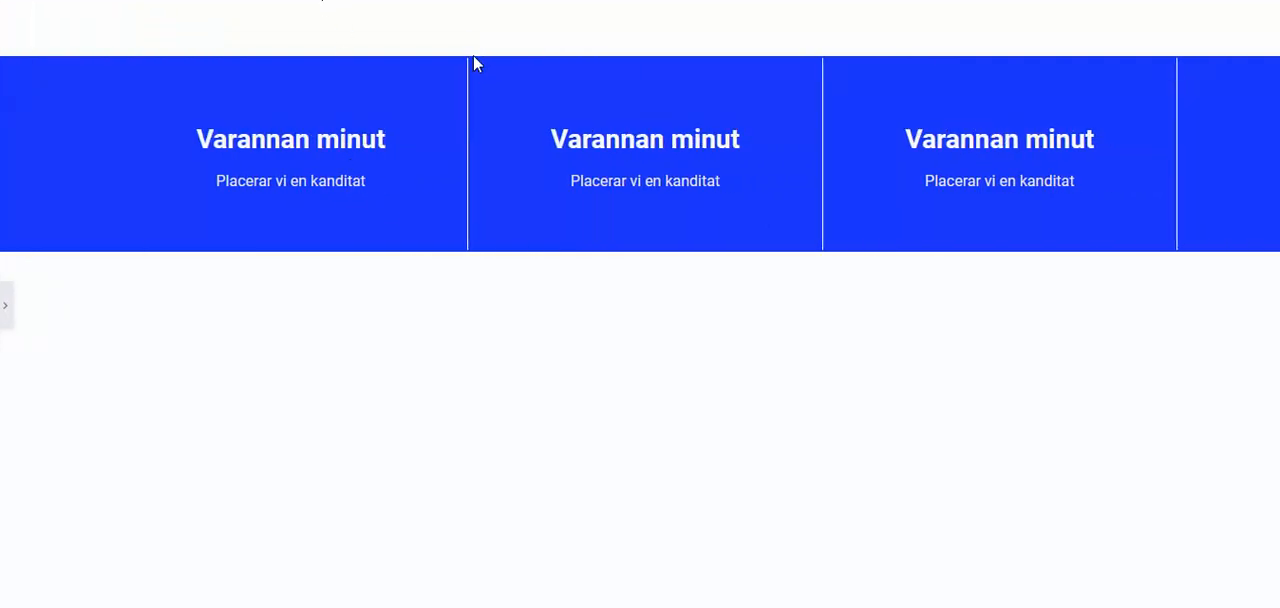
left_click(5, 305)
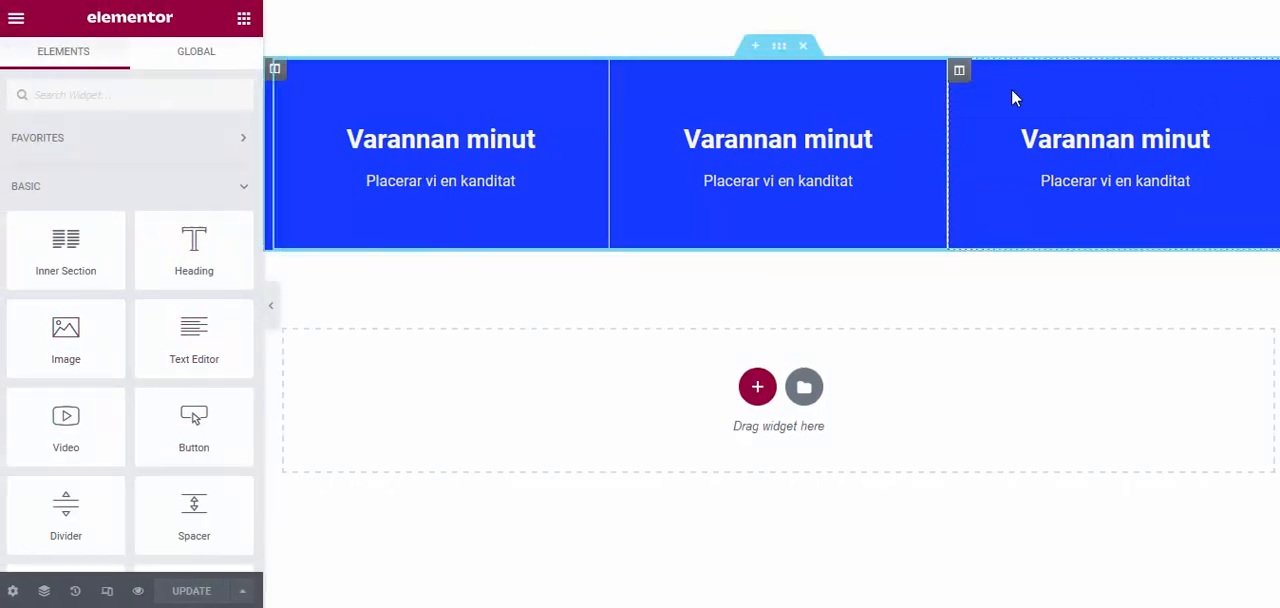
Set the last column's right border width to 0, update the page and preview the strip
left_click(959, 72)
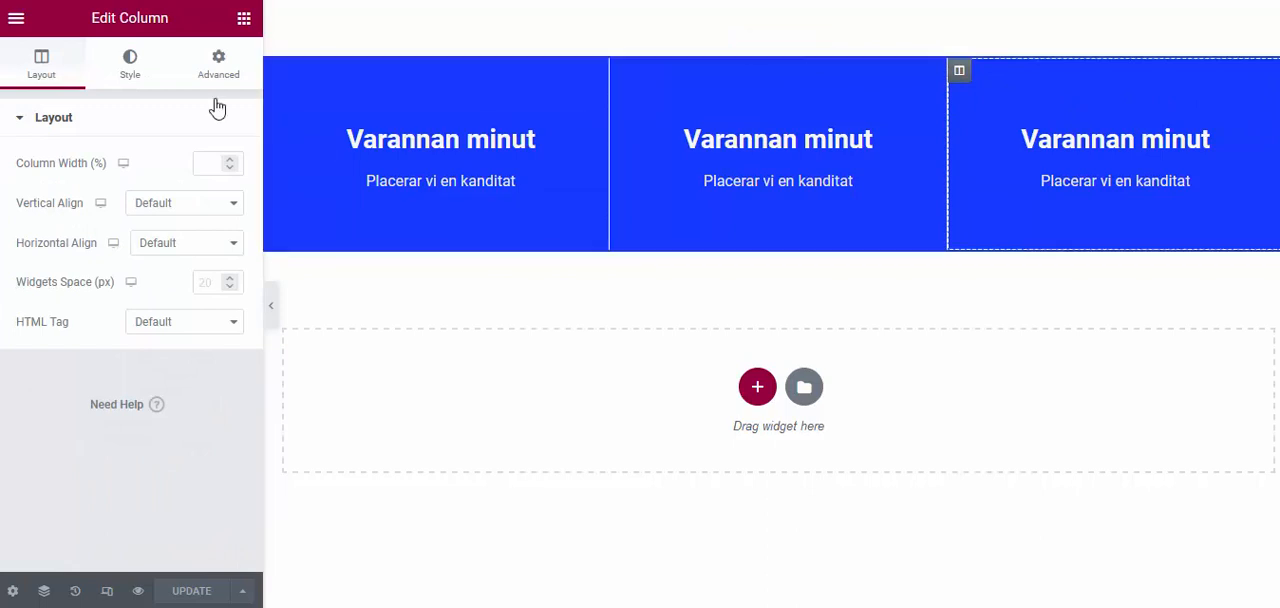
left_click(128, 72)
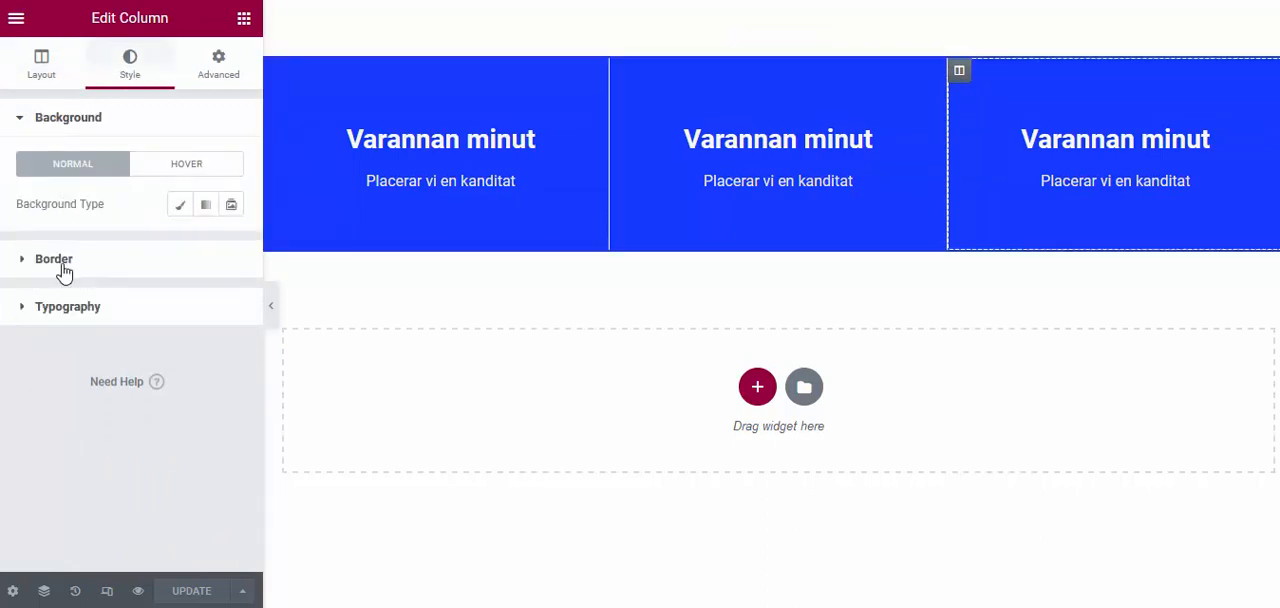
left_click(54, 260)
left_click_drag(79, 316, 62, 318)
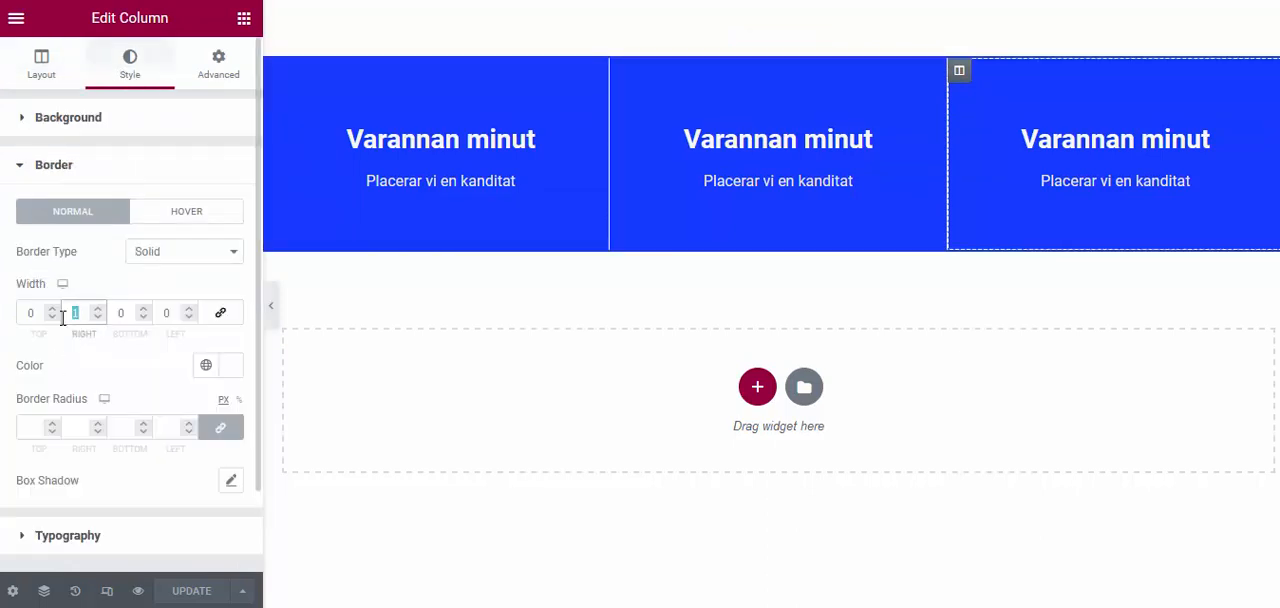
type("0")
left_click(196, 591)
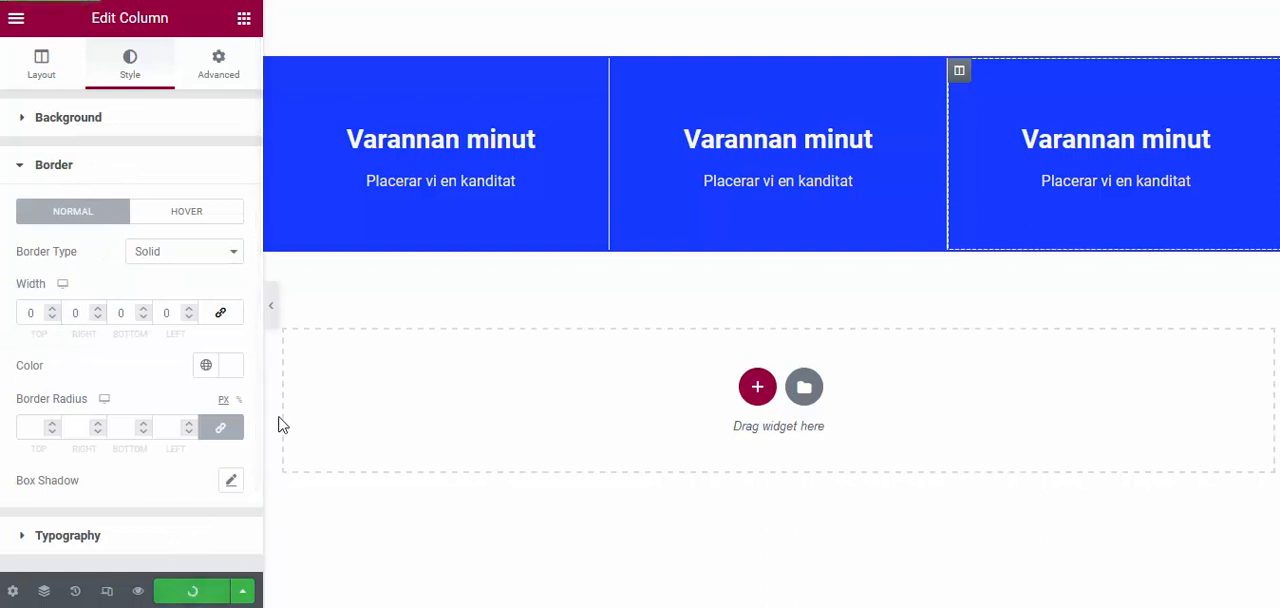
left_click(271, 316)
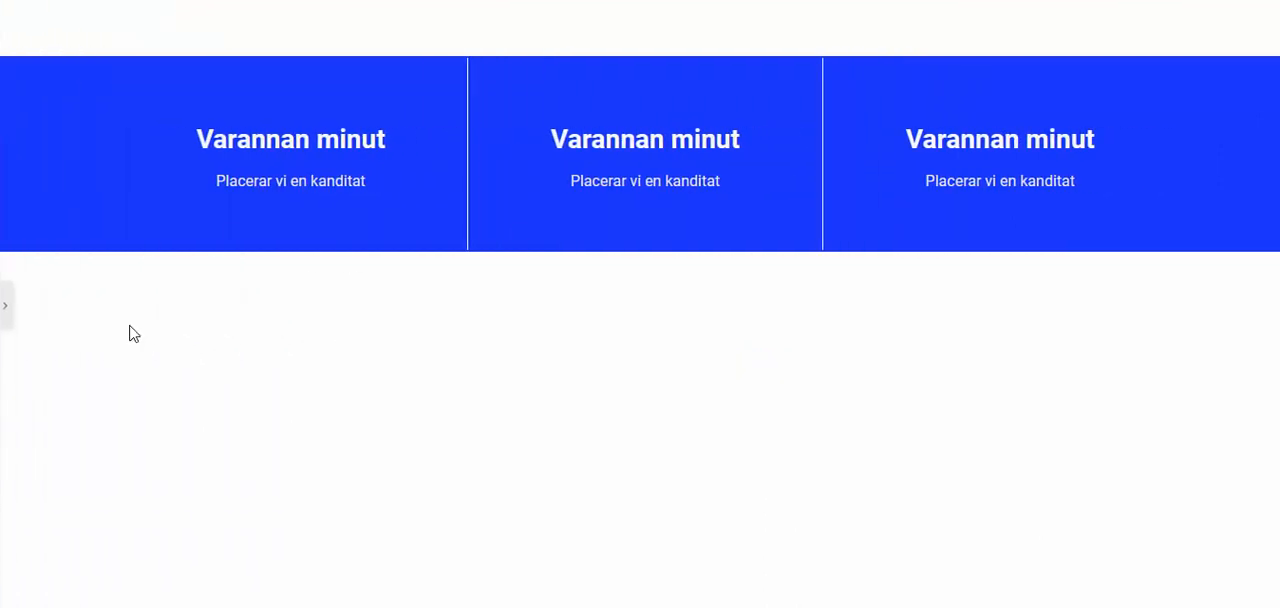
left_click(5, 305)
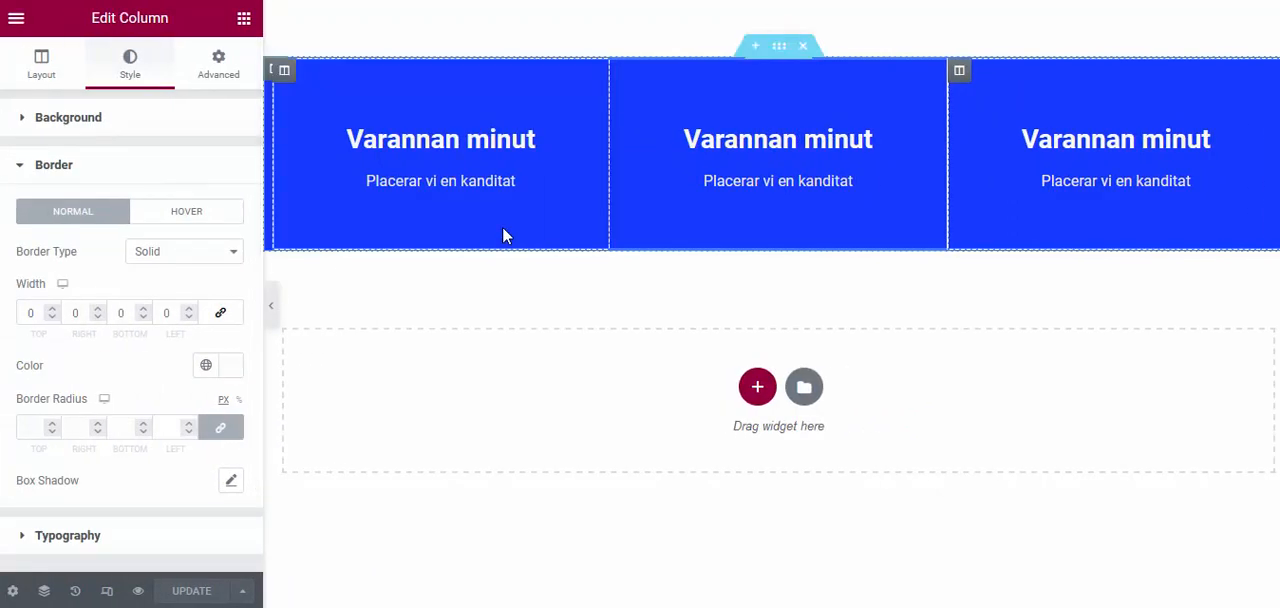
For the mobile view, unlink the first column's border widths and set the right to 0 and the bottom to 1
left_click(107, 591)
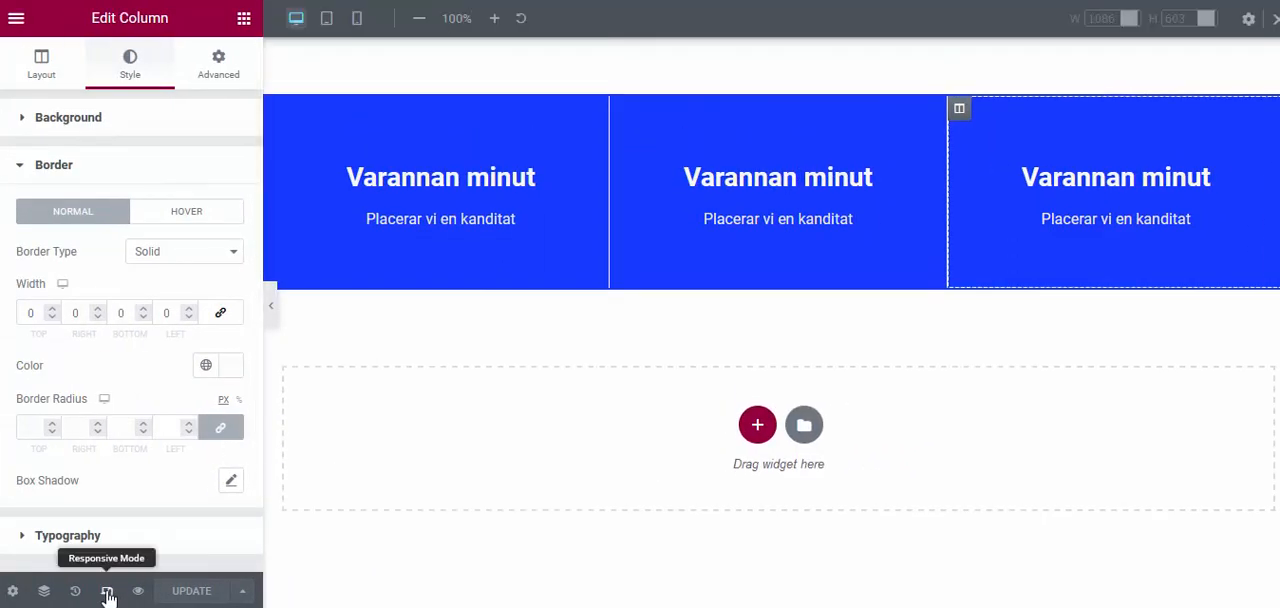
left_click(357, 19)
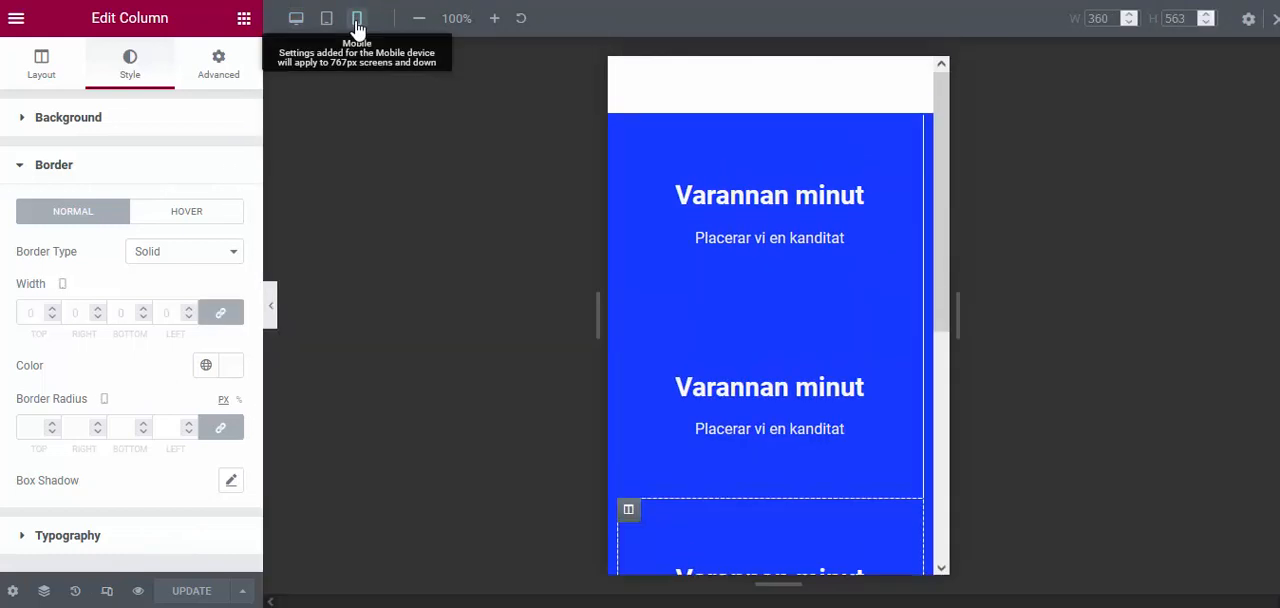
scroll(878, 337, "down", 1)
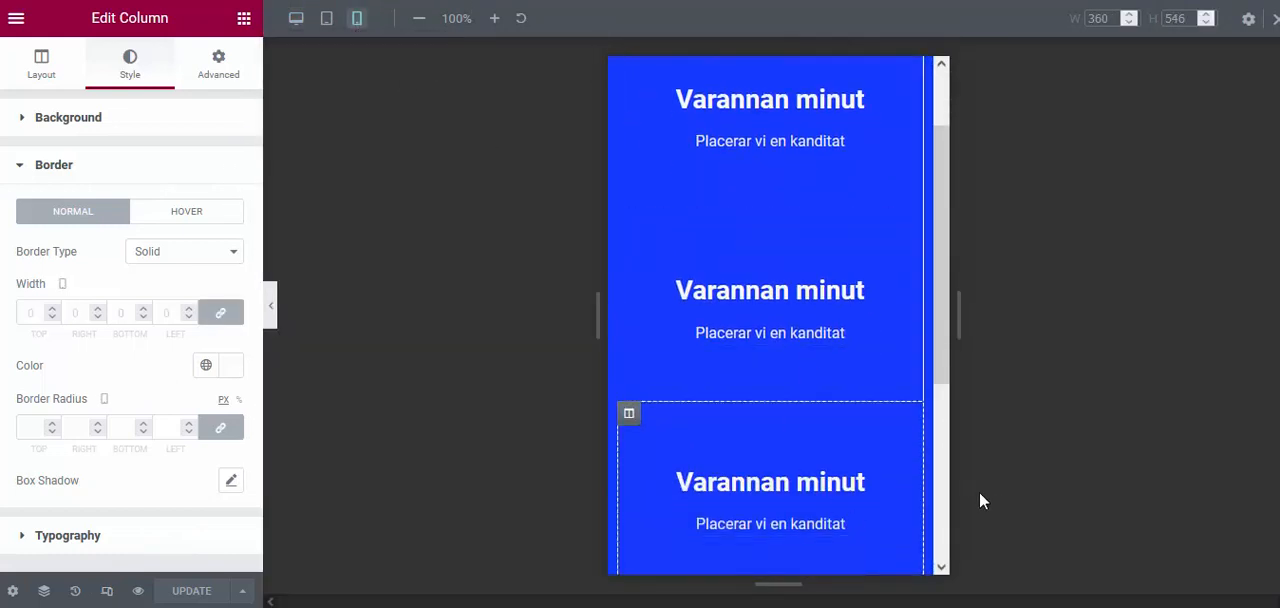
scroll(860, 265, "up", 1)
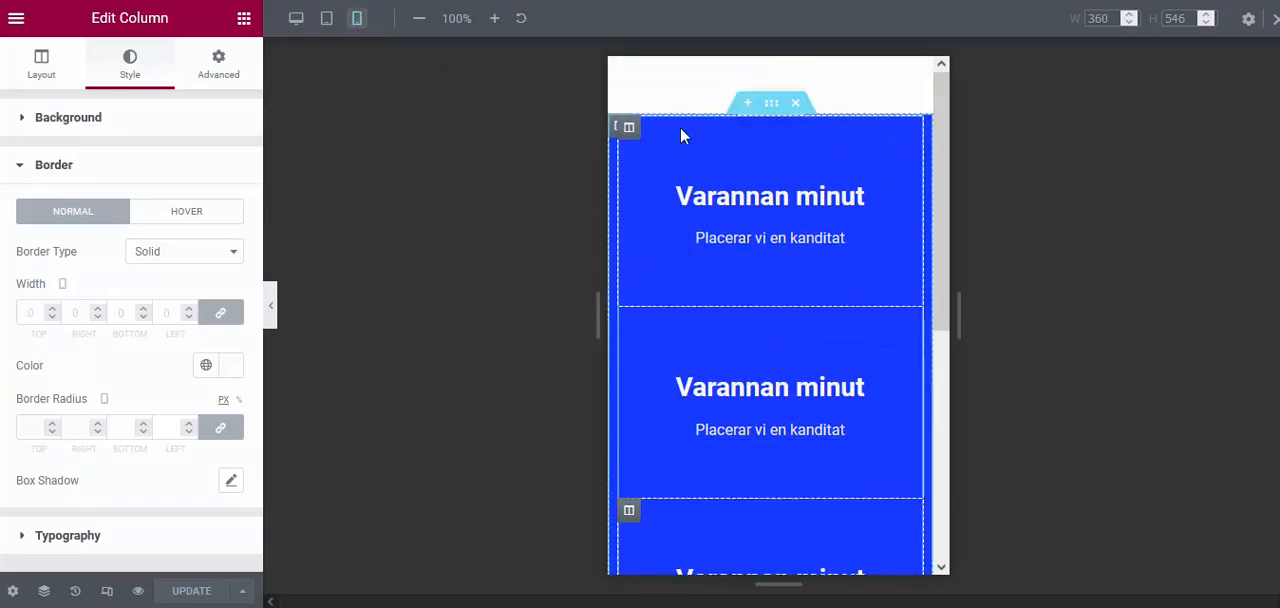
left_click(218, 119)
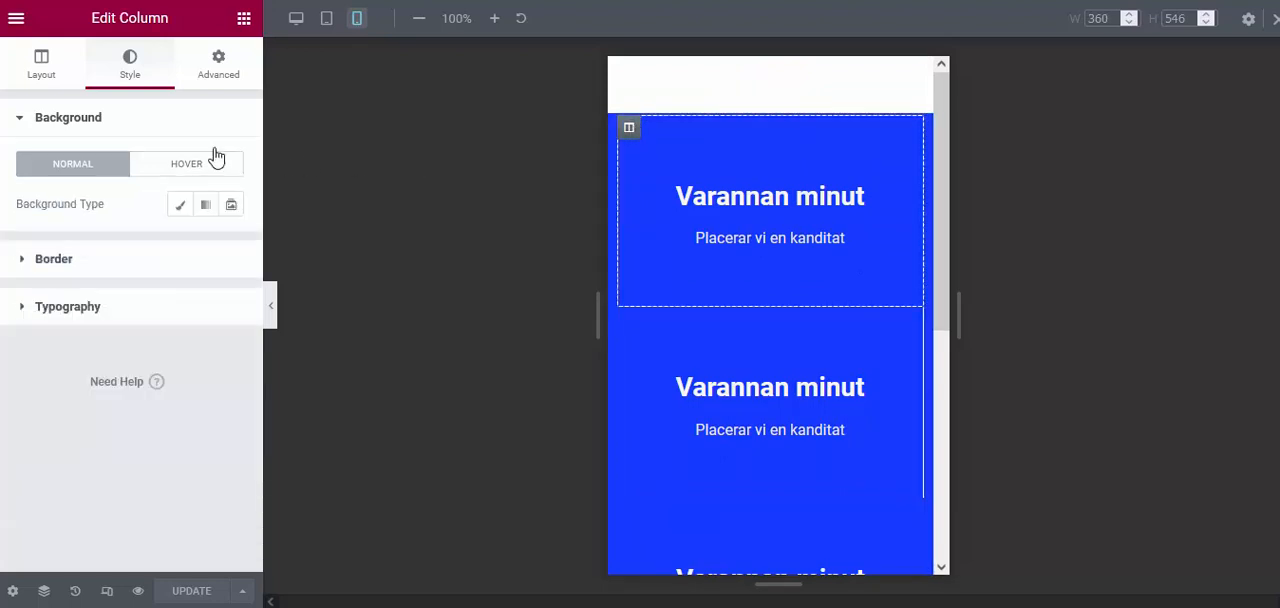
left_click(54, 259)
left_click(78, 318)
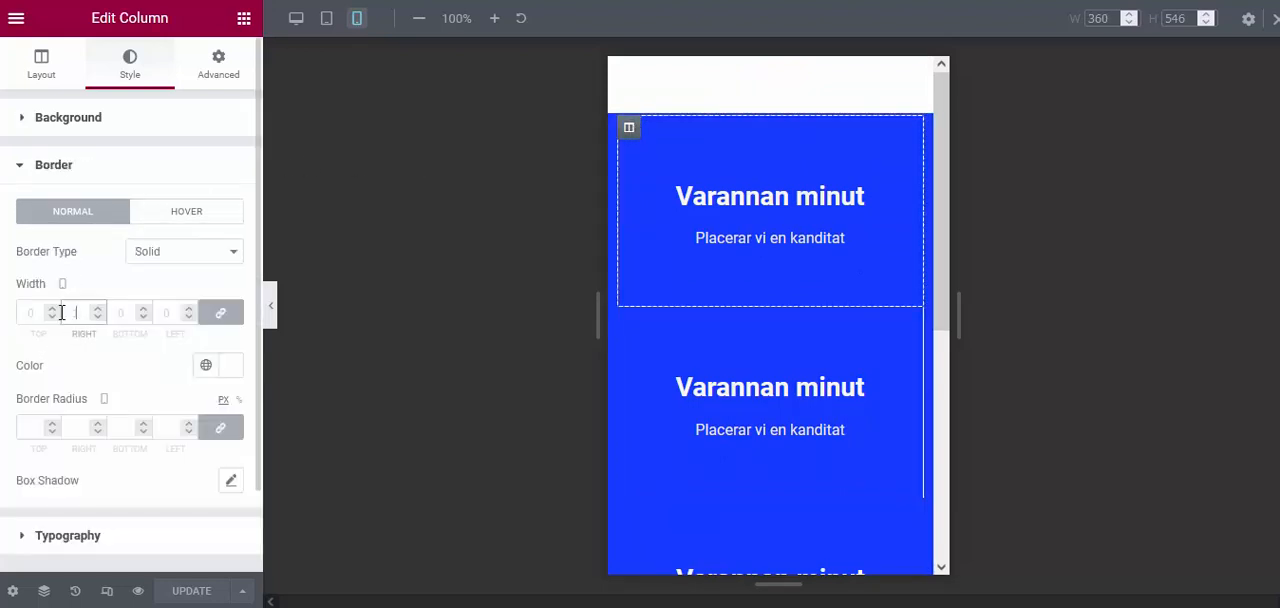
type("0")
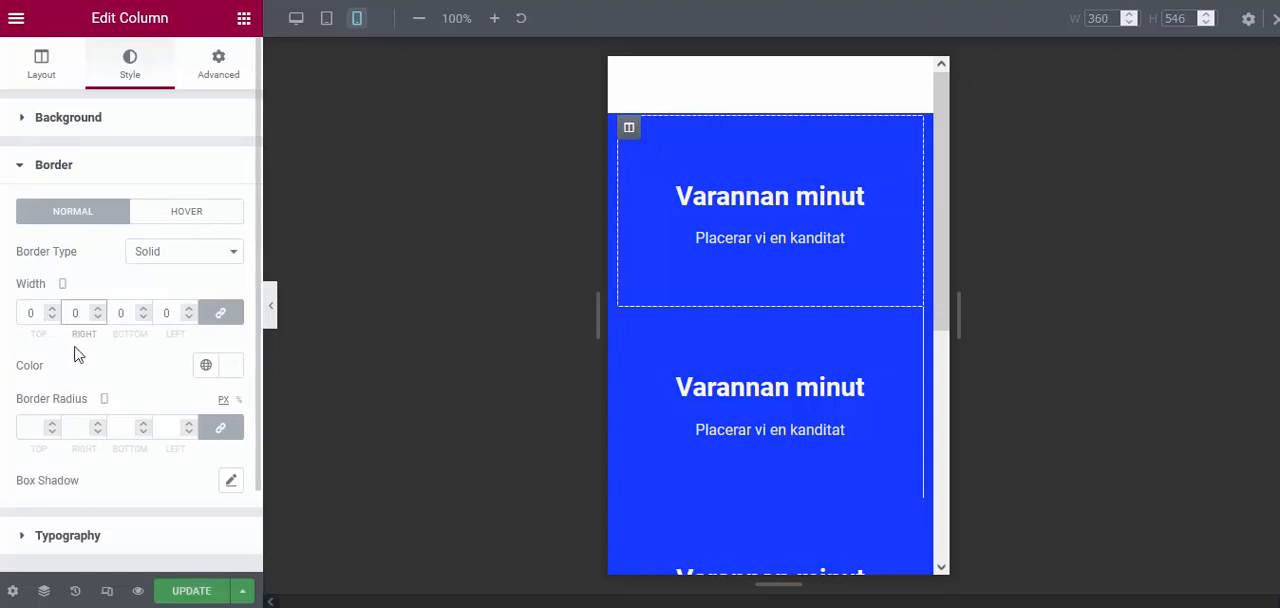
left_click(220, 312)
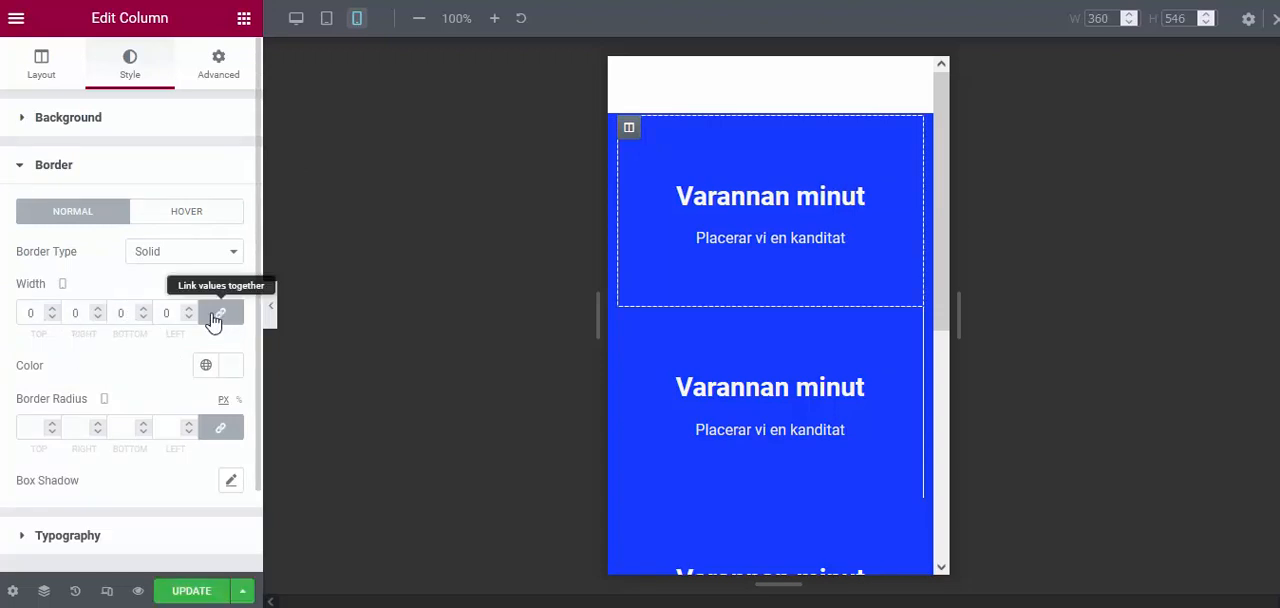
double_click(120, 313)
type("1")
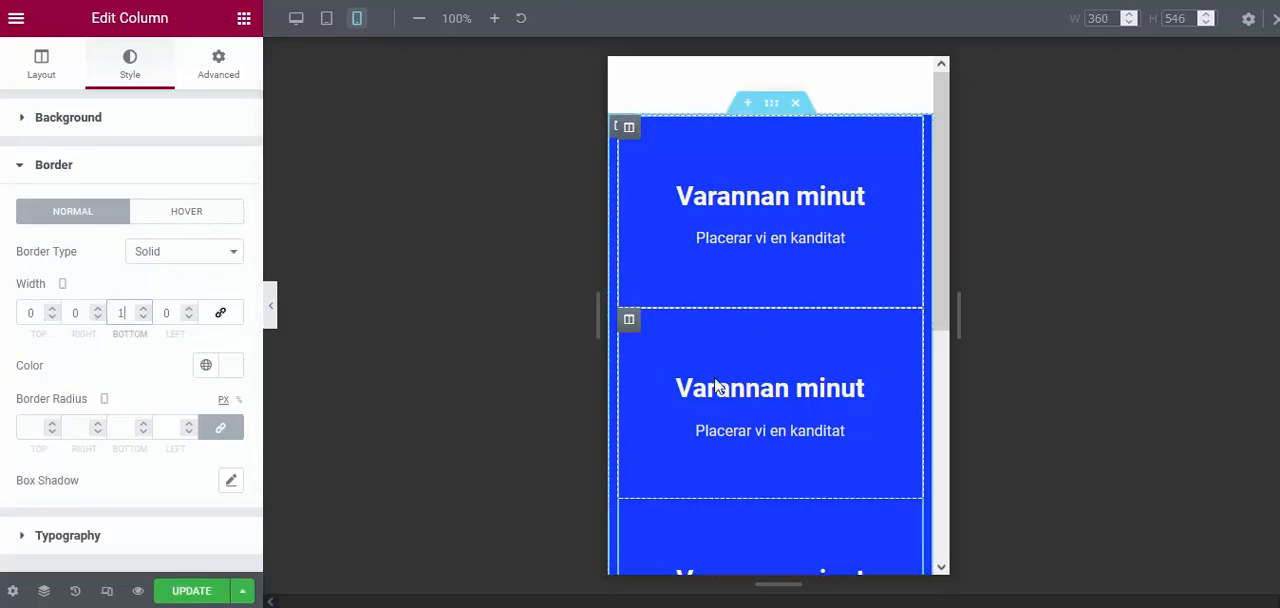
For the mobile view, unlink the middle column's border widths and set the bottom width to 1
scroll(688, 328, "down", 1)
left_click(630, 233)
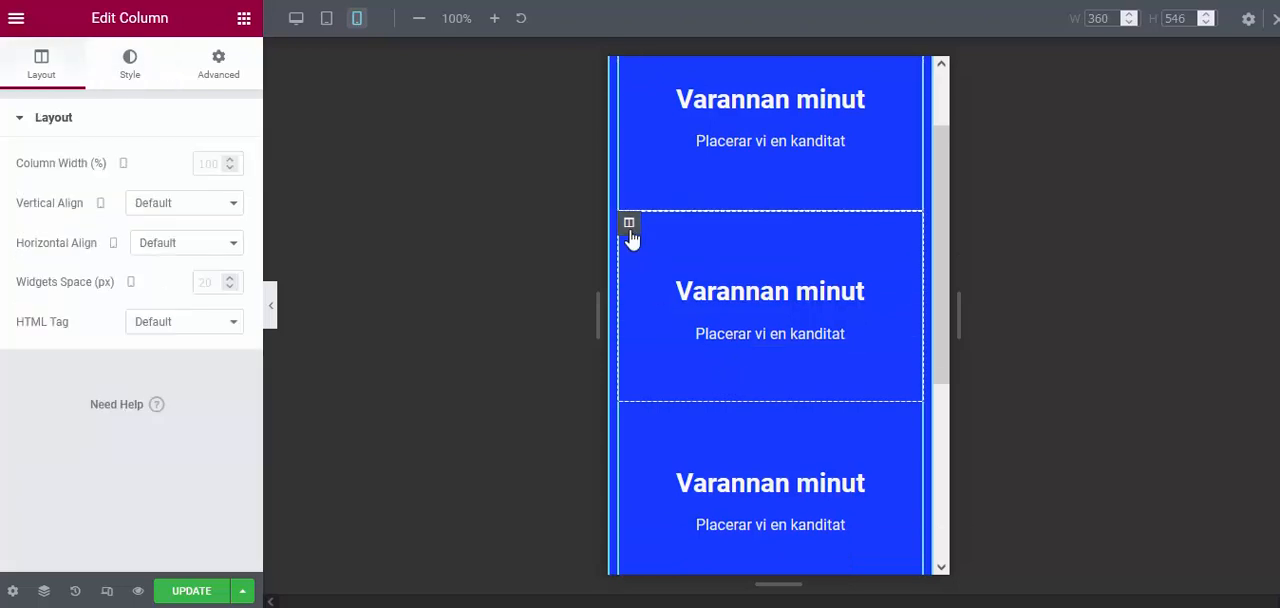
left_click(128, 66)
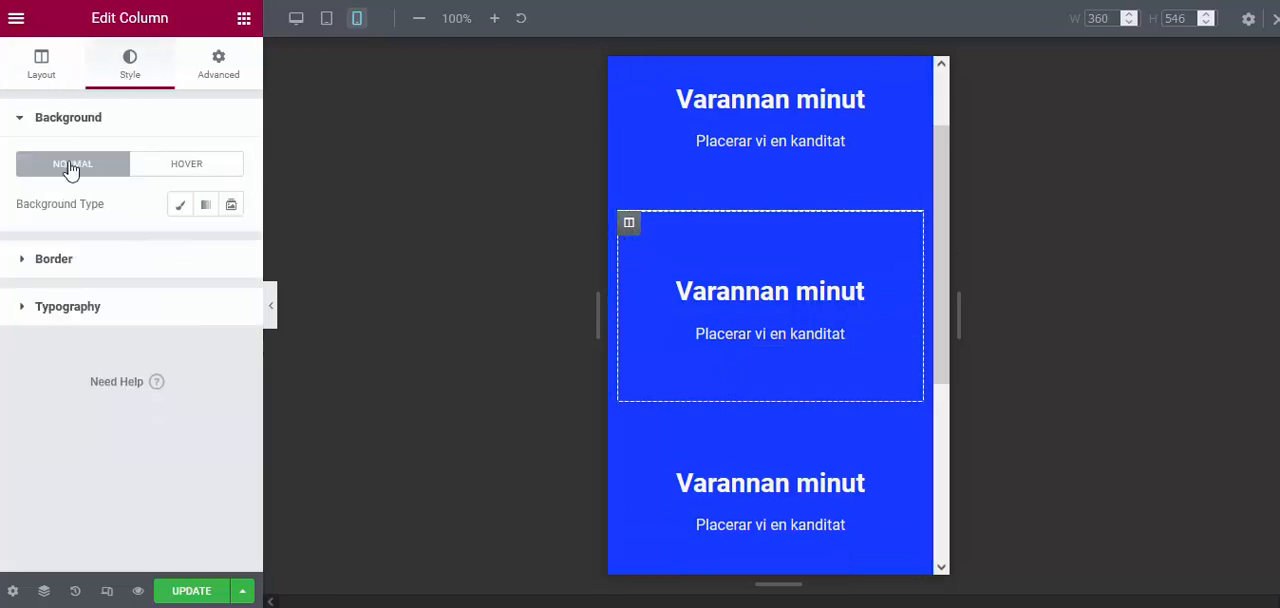
left_click(84, 258)
left_click(220, 312)
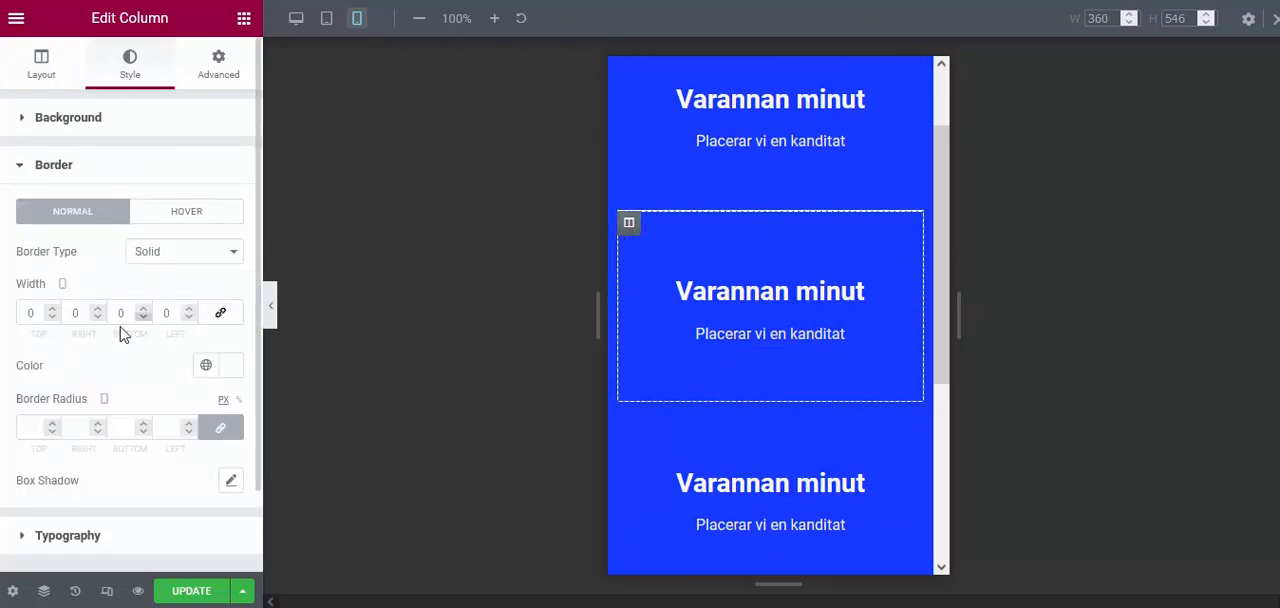
double_click(121, 313)
type("1")
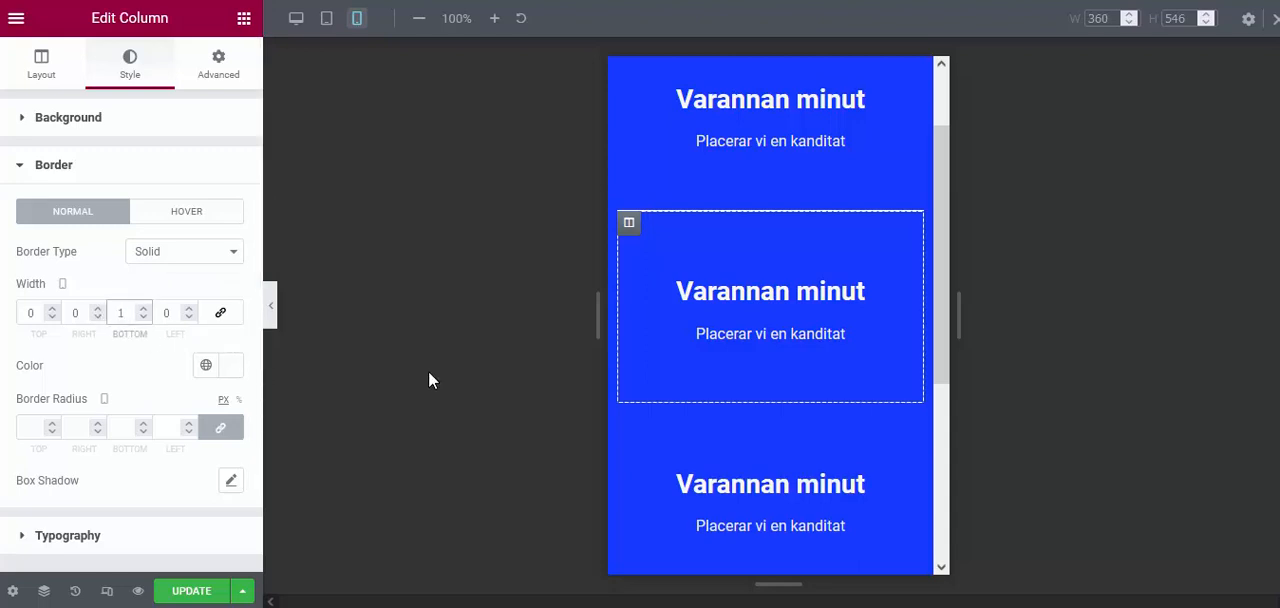
Preview the stacked mobile strip without the editing panel, restore the panel and update the page
left_click(274, 315)
scroll(620, 300, "down", 2)
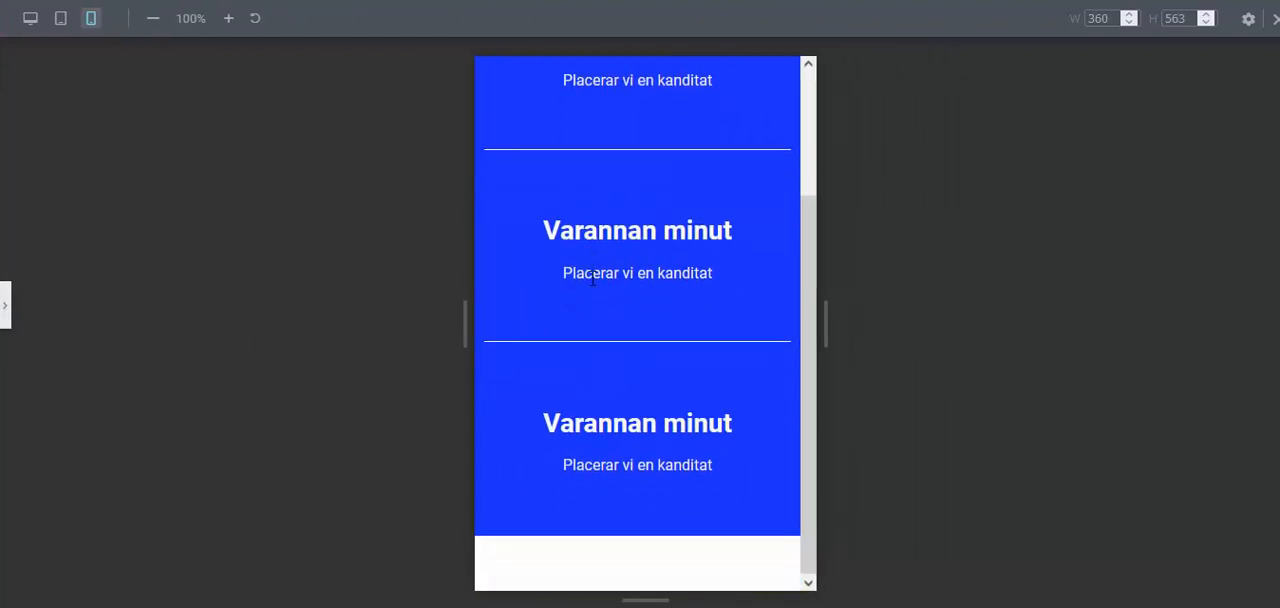
scroll(598, 233, "up", 2)
scroll(597, 233, "down", 1)
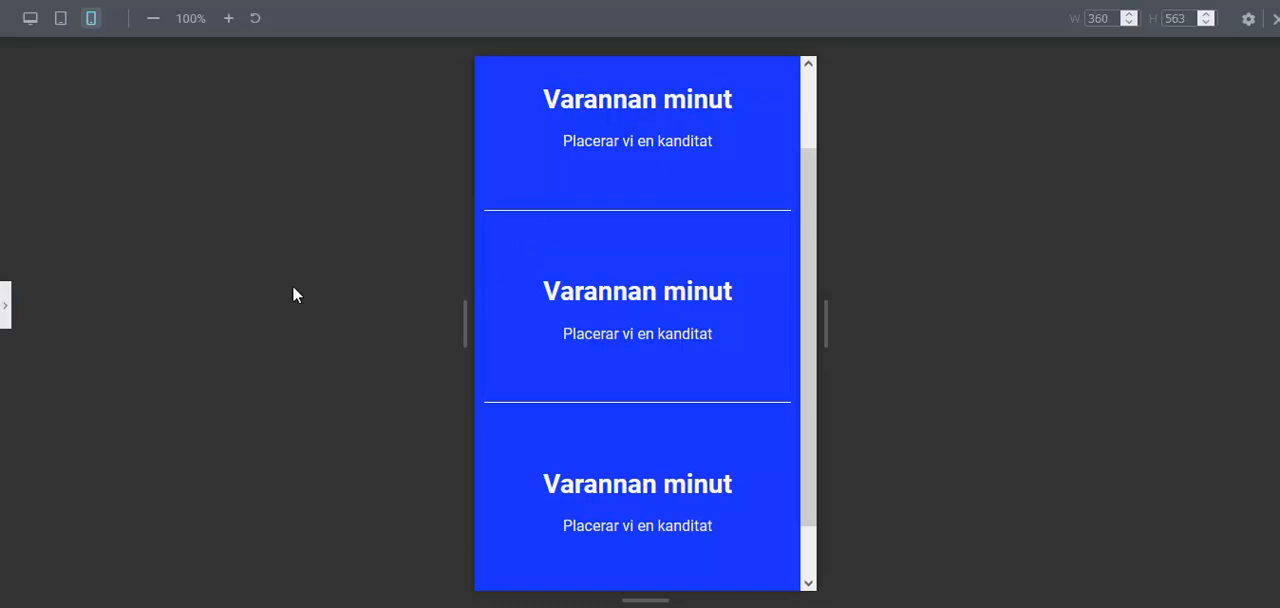
left_click(5, 305)
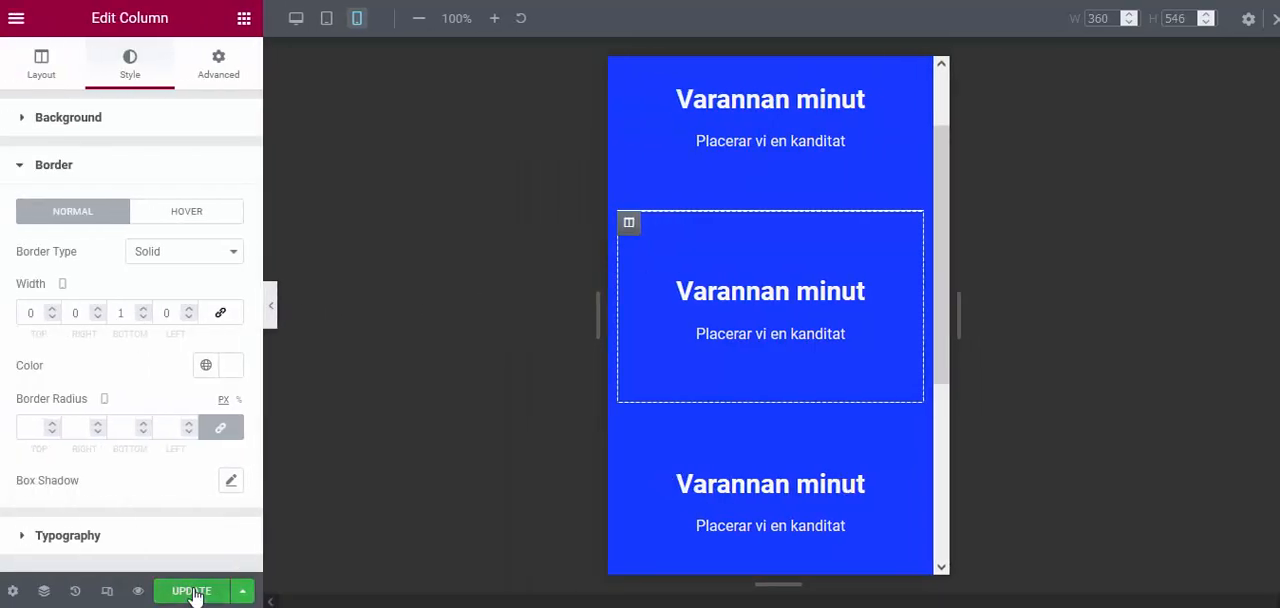
left_click(192, 591)
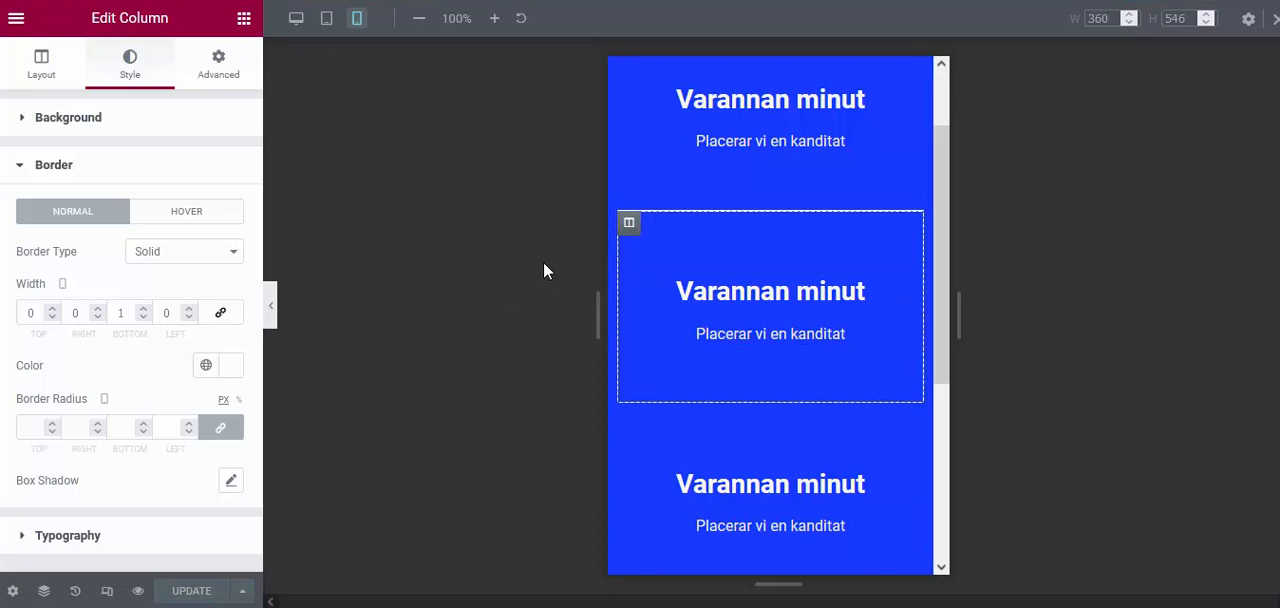
Check the end of the mobile strip, switch to the desktop view and preview the three-column strip at full width
scroll(938, 280, "down", 1)
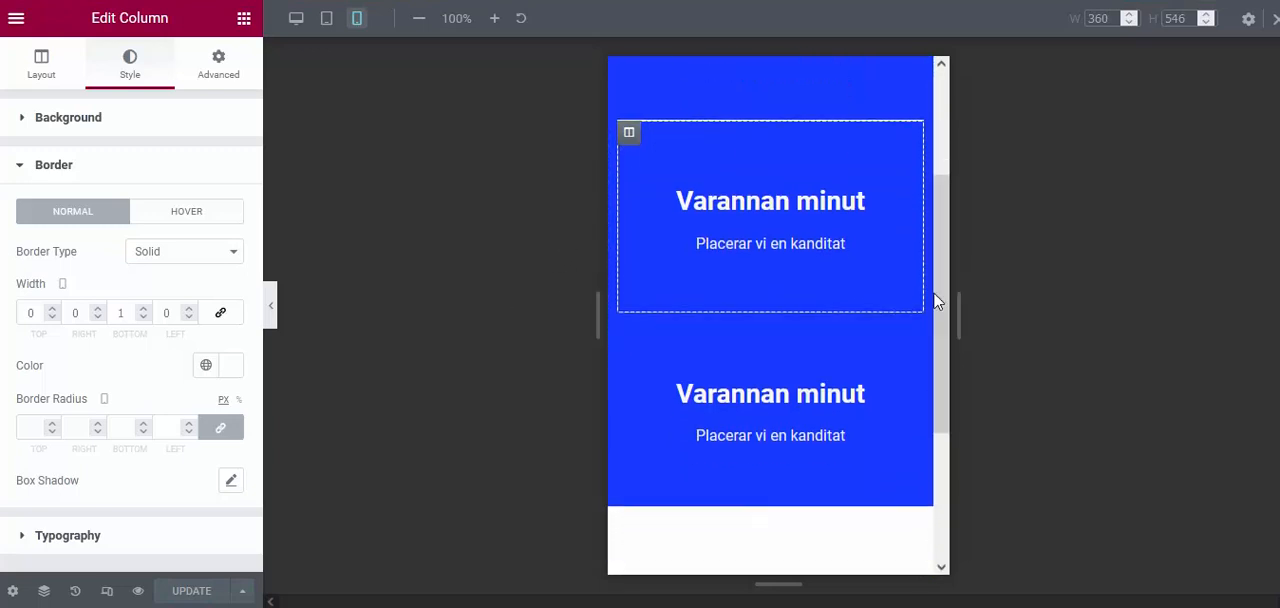
left_click(296, 18)
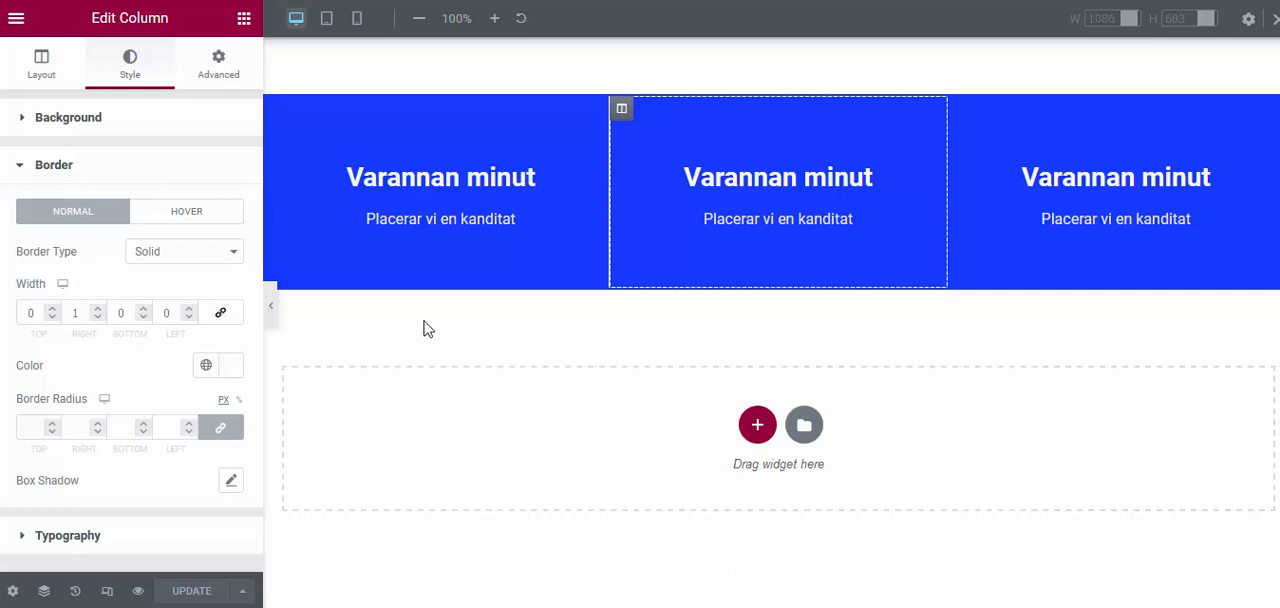
left_click(270, 305)
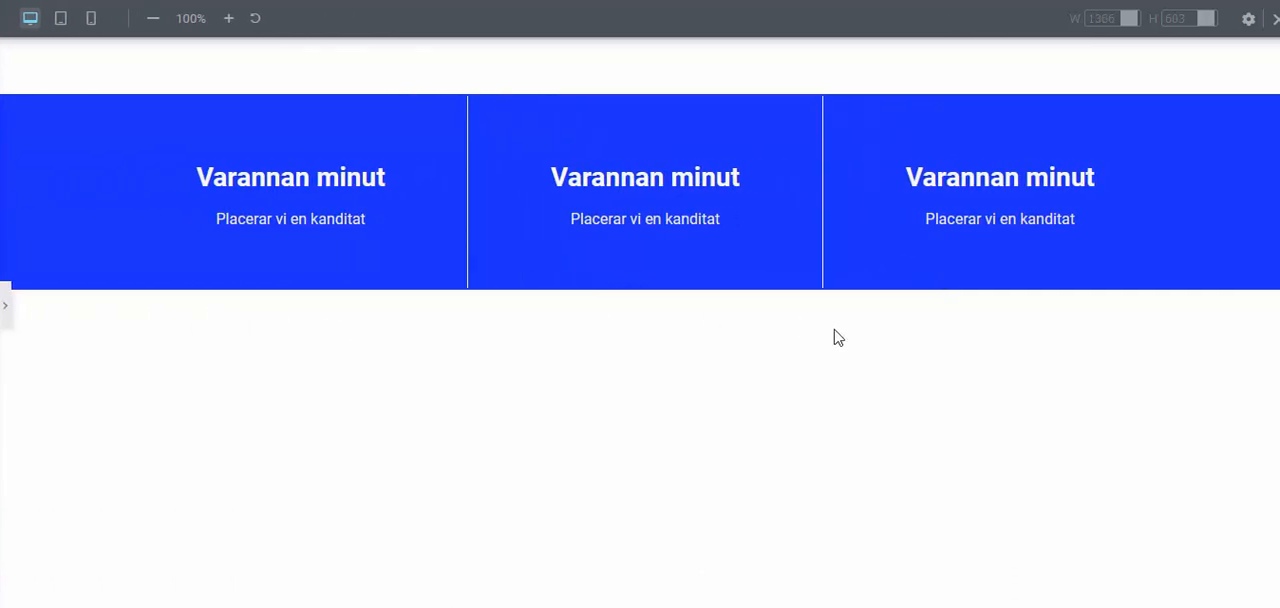